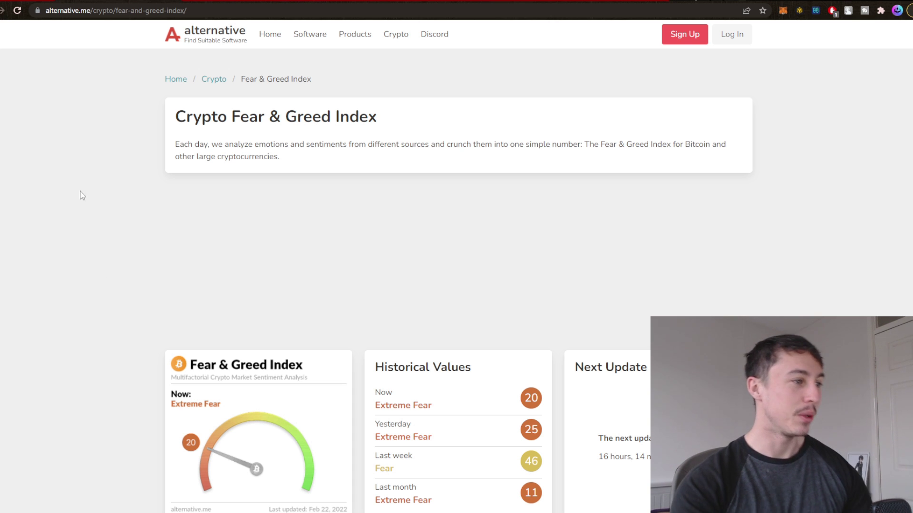
- Check the Crypto Fear & Greed Index and read the U.Today article on the Polygon and Filecoin collaboration
scroll(90, 257, down, 2)
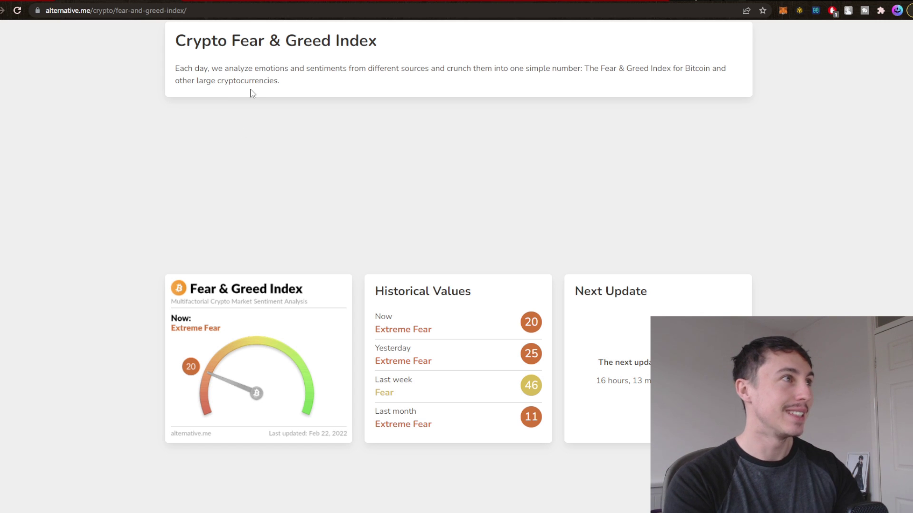
click(125, 2)
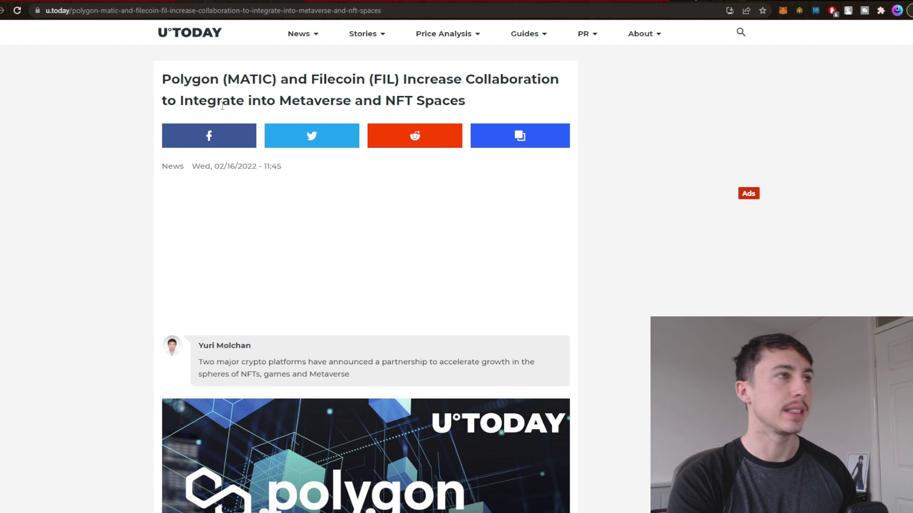
scroll(222, 230, down, 8)
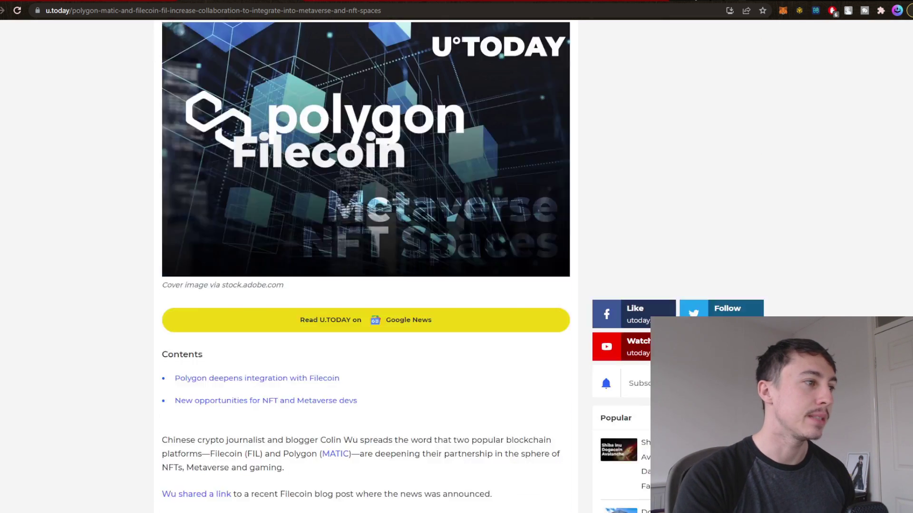
scroll(61, 254, down, 3)
scroll(111, 259, down, 1)
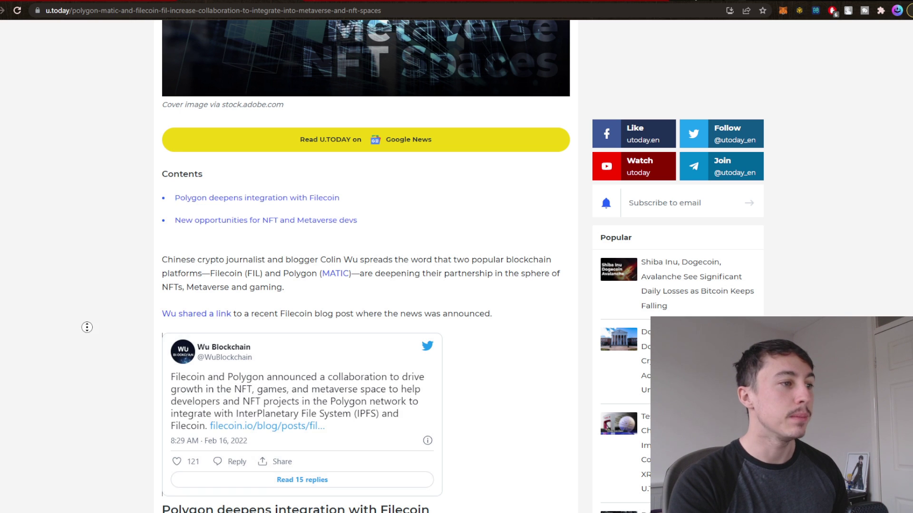
scroll(87, 326, down, 5)
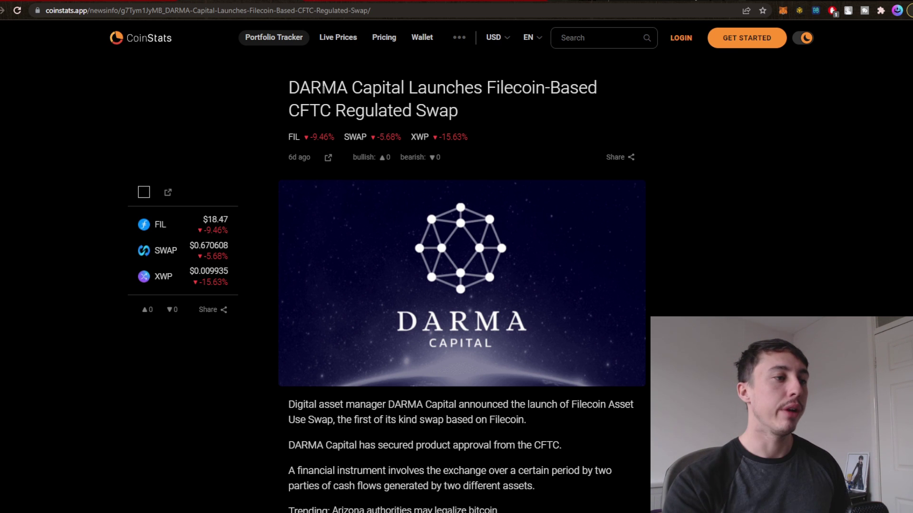
- Read the CoinStats article on DARMA Capital's launch of a Filecoin-based CFTC regulated swap
scroll(452, 336, down, 3)
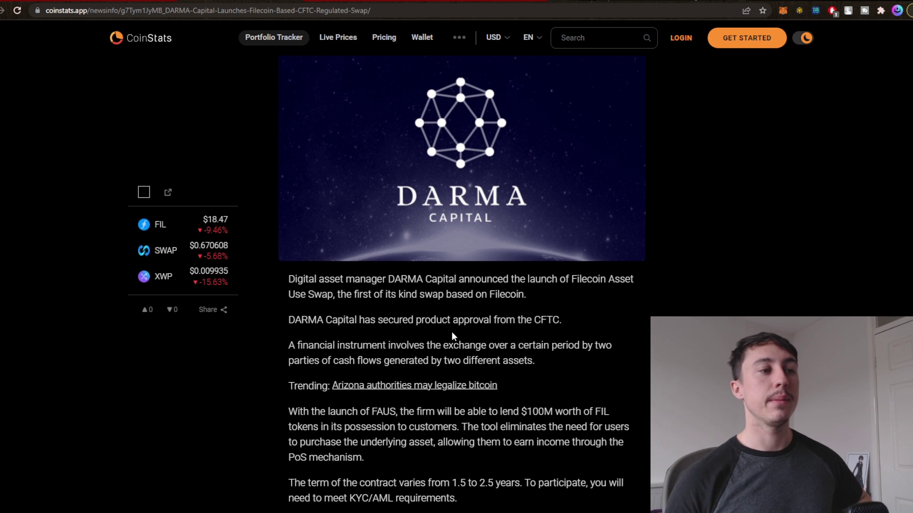
scroll(428, 327, down, 7)
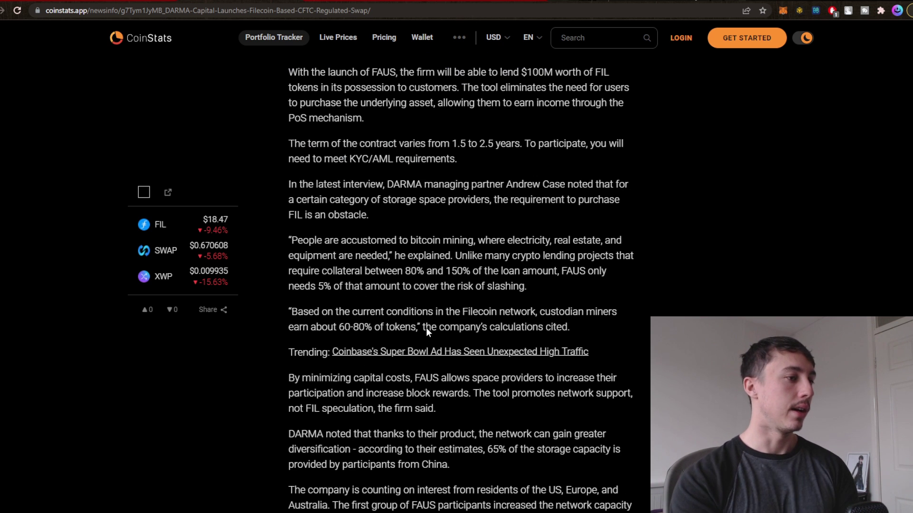
scroll(689, 304, down, 5)
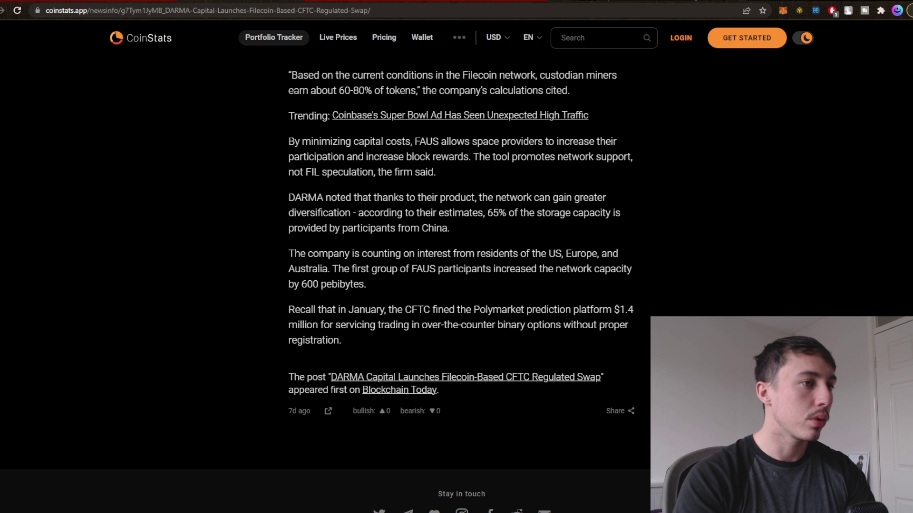
scroll(395, 314, up, 7)
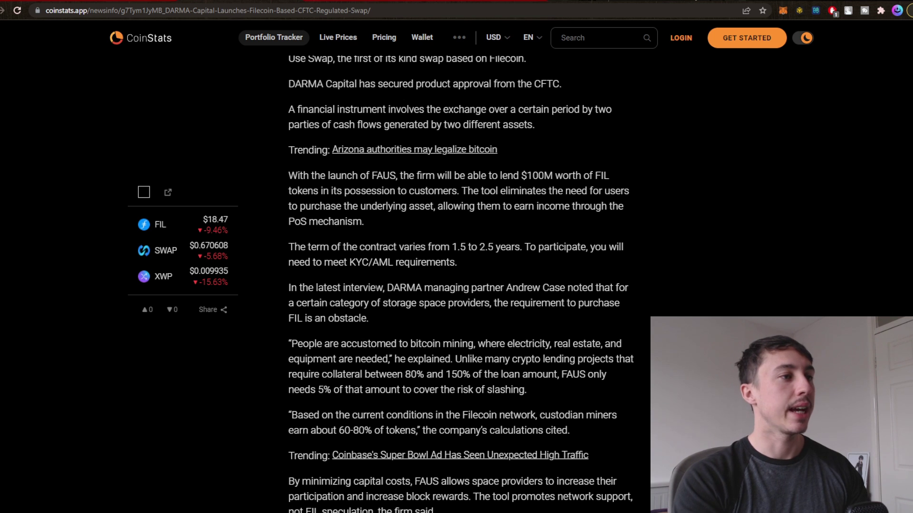
scroll(366, 287, up, 7)
- Close the article and examine Filecoin's market data, 24-hour price chart and percentage changes by period on CoinGecko
key(ctrl+w)
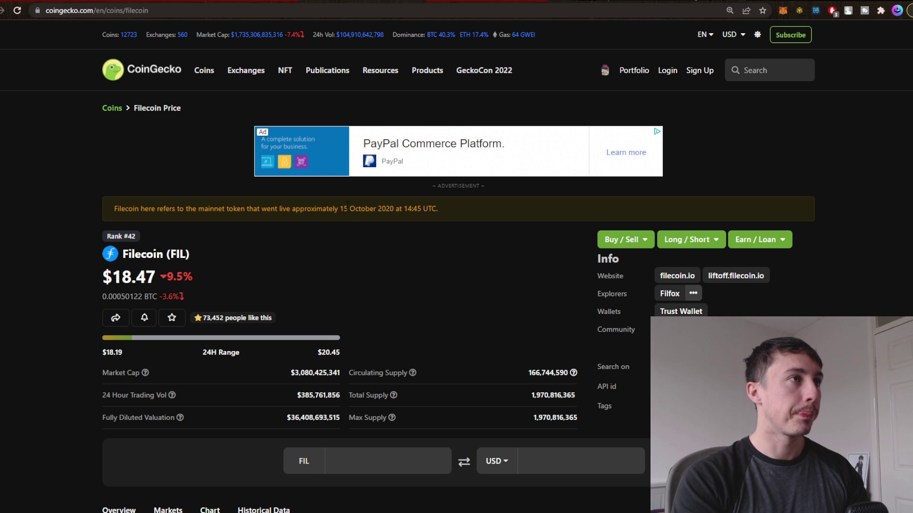
click(152, 0)
key(ctrl+shift+Tab)
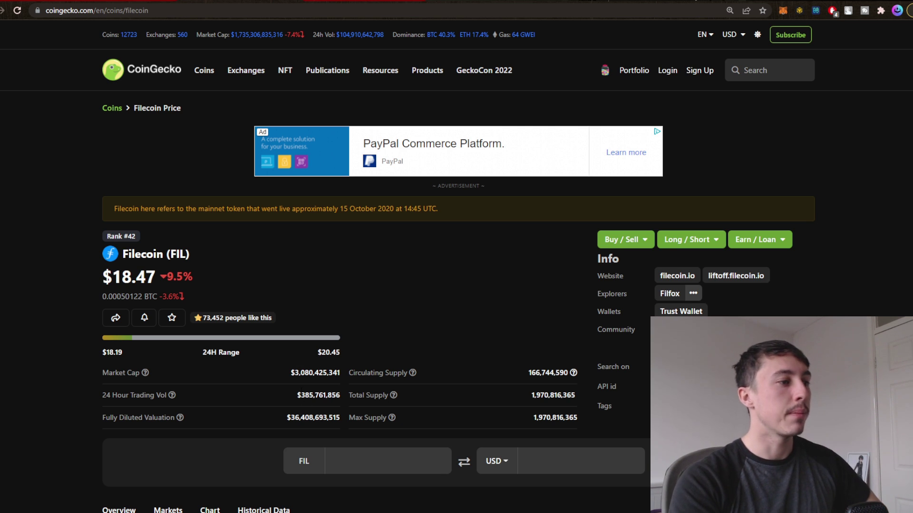
drag(301, 395, 377, 338)
click(377, 337)
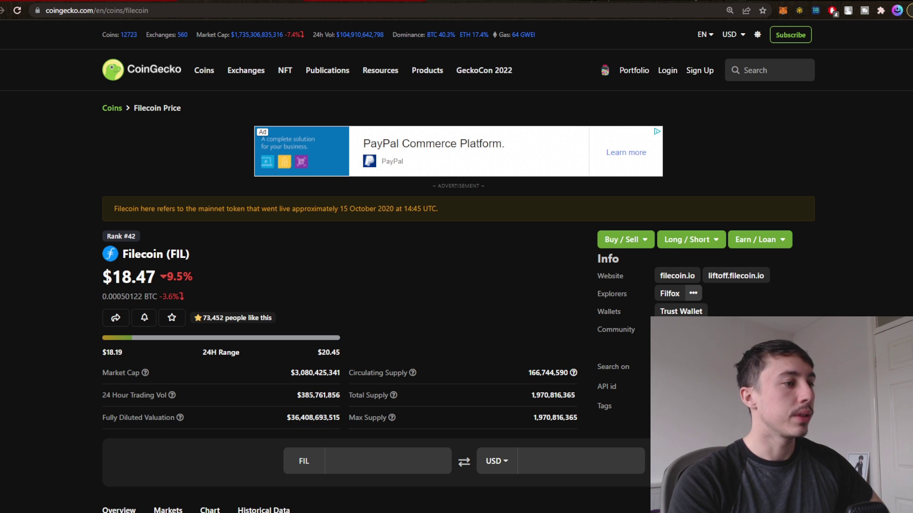
scroll(342, 378, down, 1)
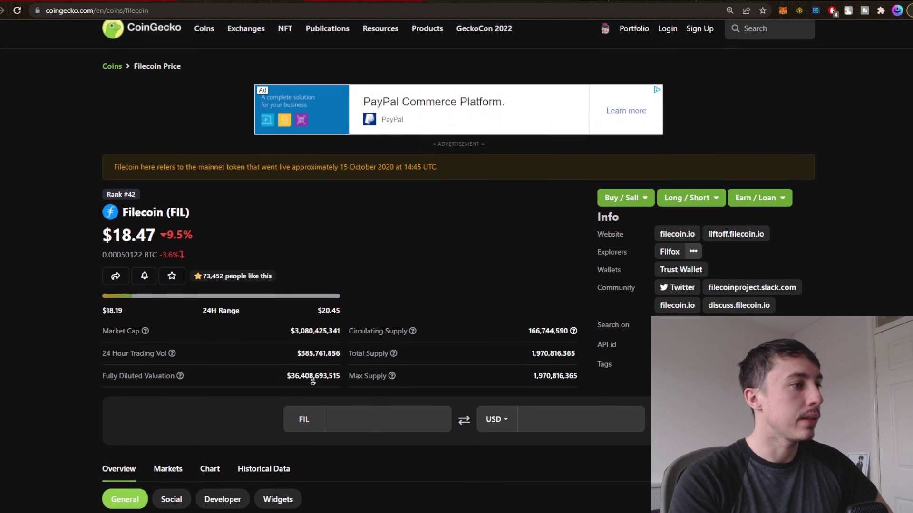
scroll(365, 385, down, 7)
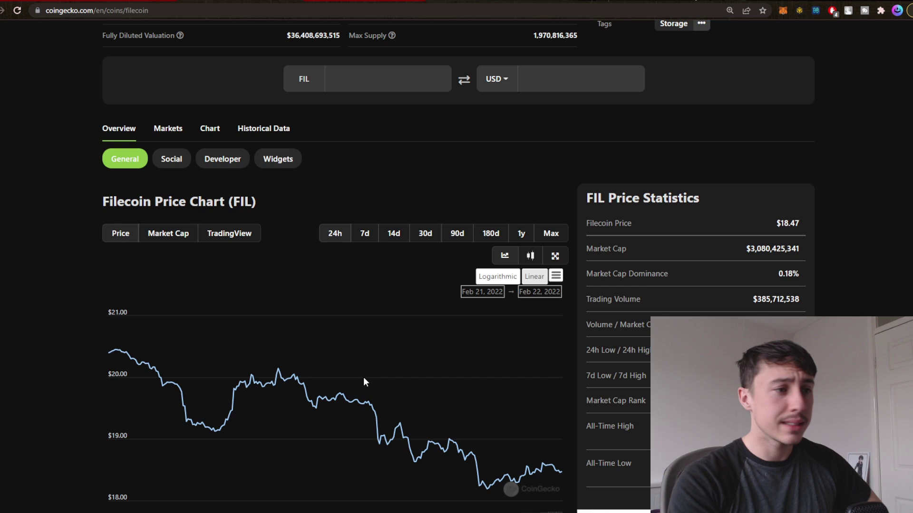
scroll(363, 380, down, 4)
scroll(361, 330, down, 3)
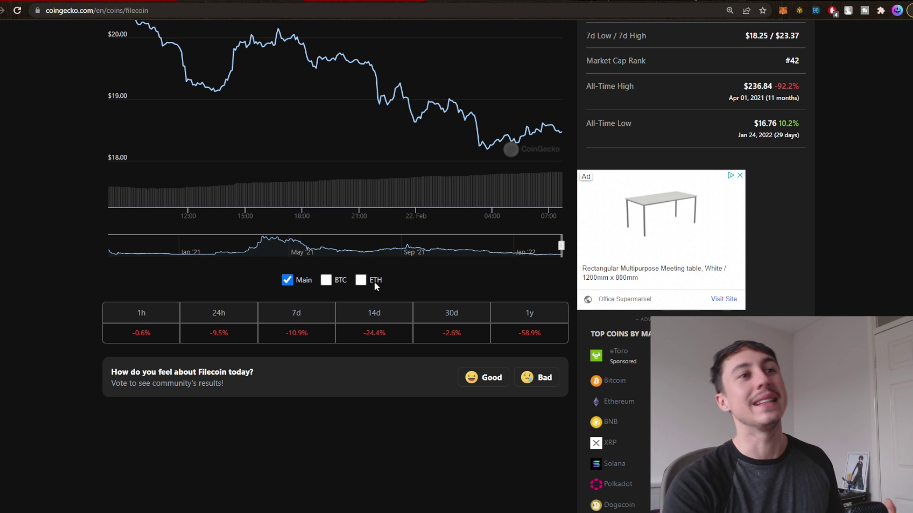
scroll(370, 278, up, 10)
scroll(364, 257, up, 5)
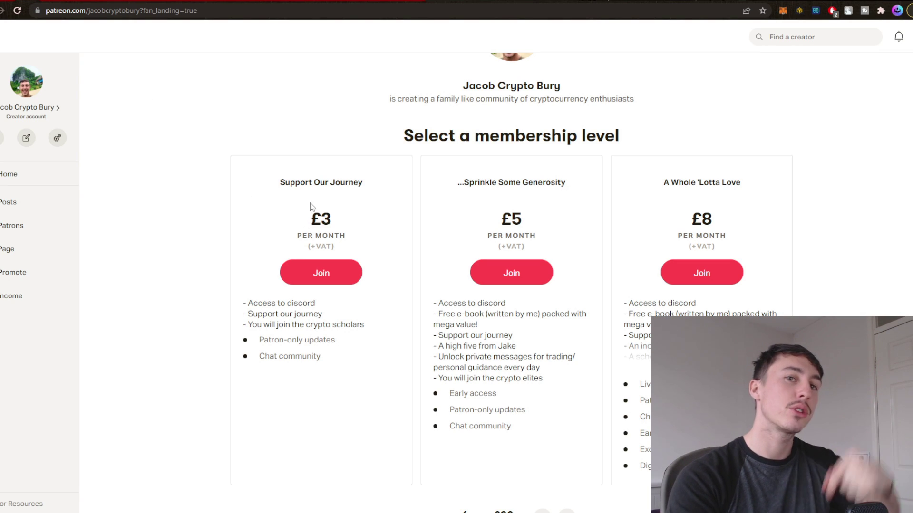
- View the cryptocurrency Kindle book's Amazon page and browse the general-discussion channel in Discord before minimizing it
click(62, 1)
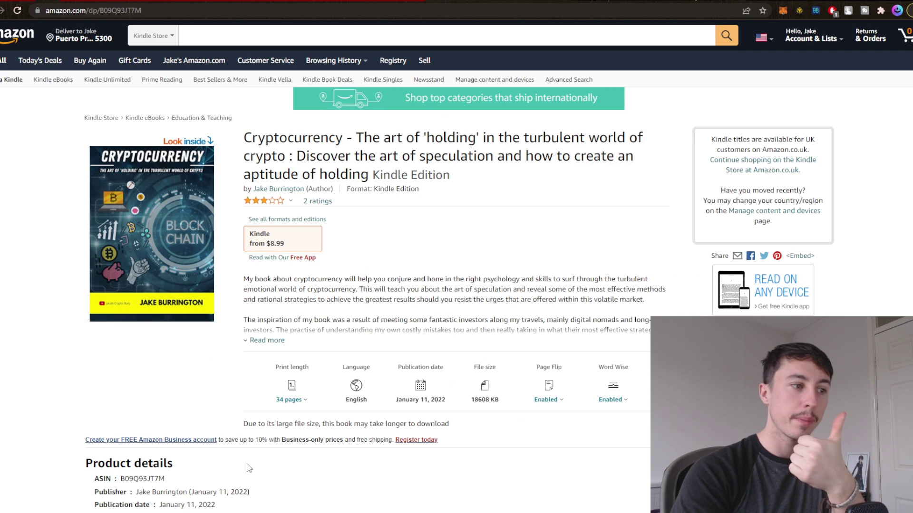
key(alt+Tab)
scroll(590, 253, up, 20)
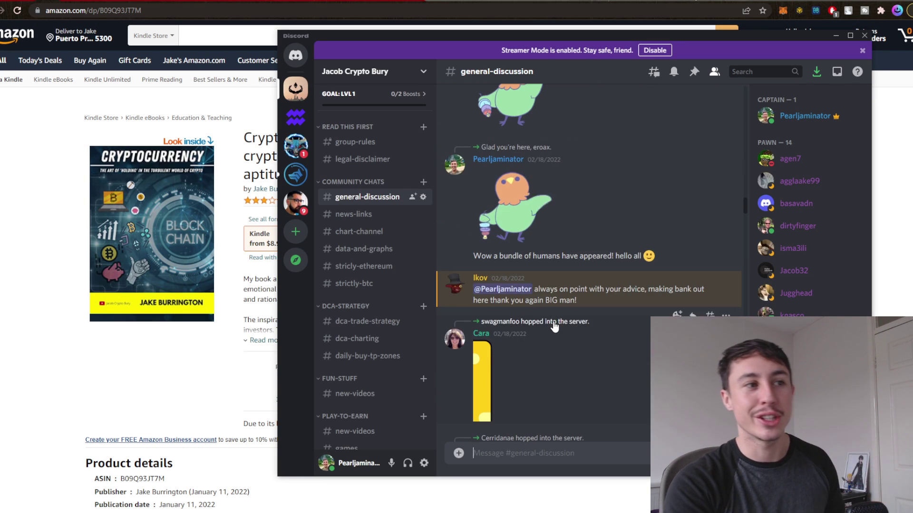
scroll(552, 321, down, 15)
scroll(583, 290, down, 10)
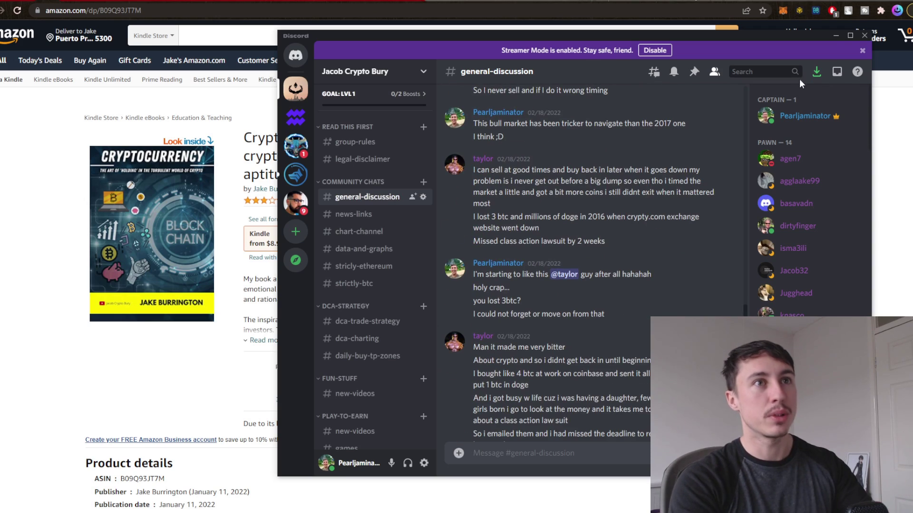
click(838, 36)
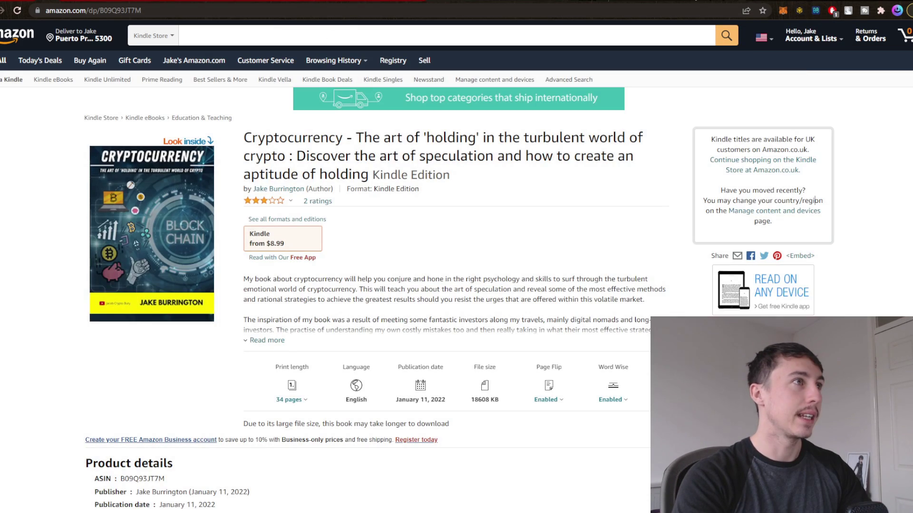
- Switch to the FIL/GBP daily chart in TradingView and compress its price scale to show the full price history
click(326, 1)
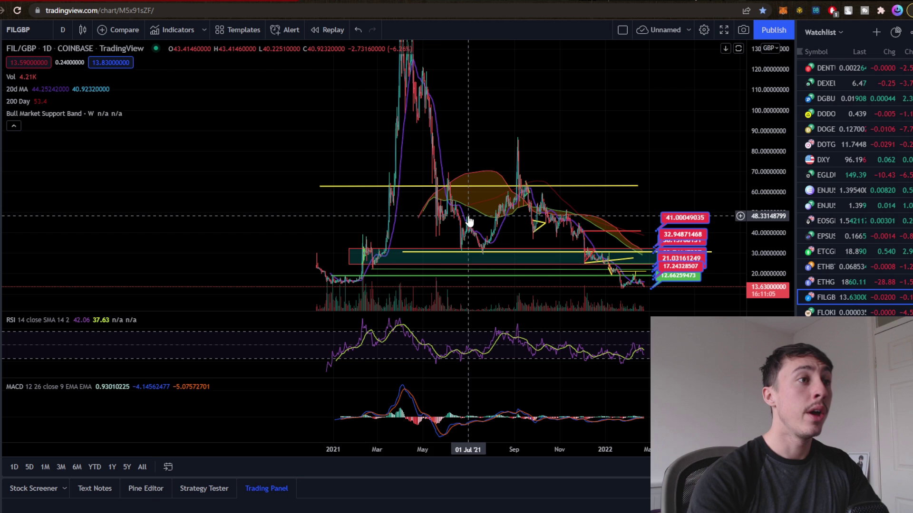
drag(770, 92, 749, 202)
drag(529, 125, 540, 147)
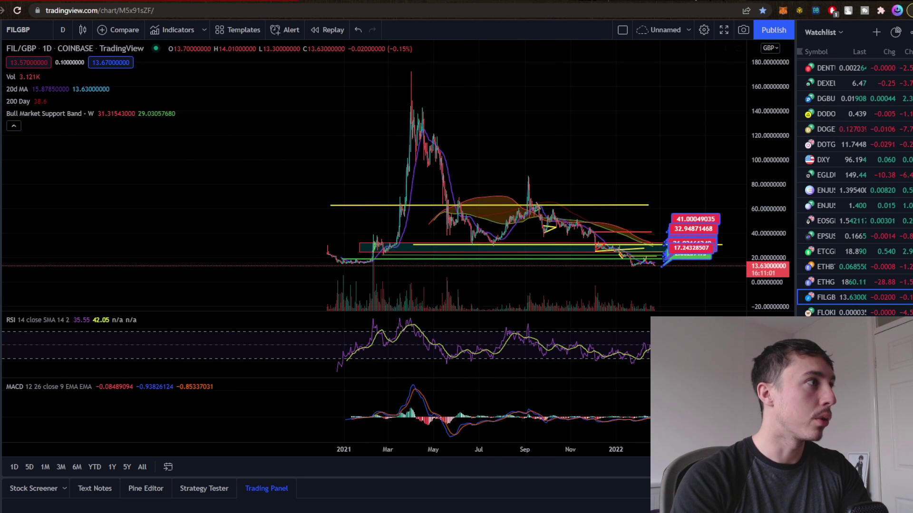
click(323, 247)
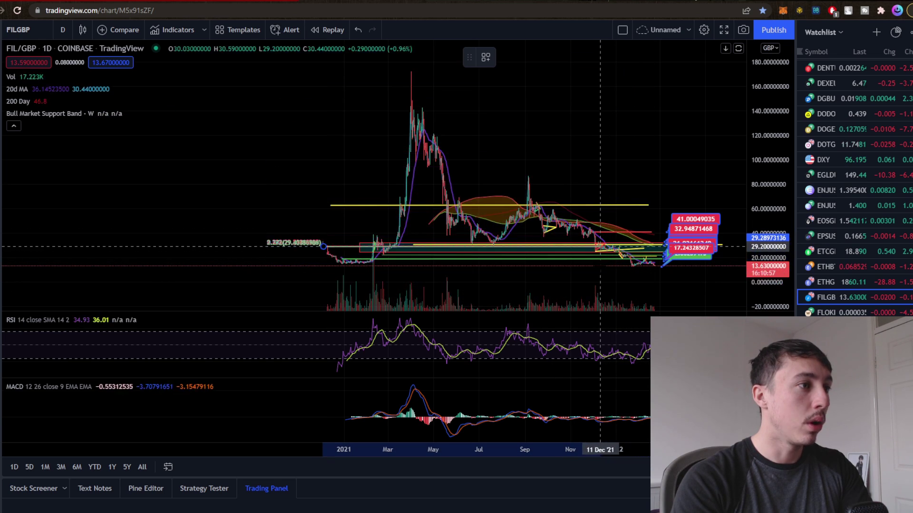
click(408, 265)
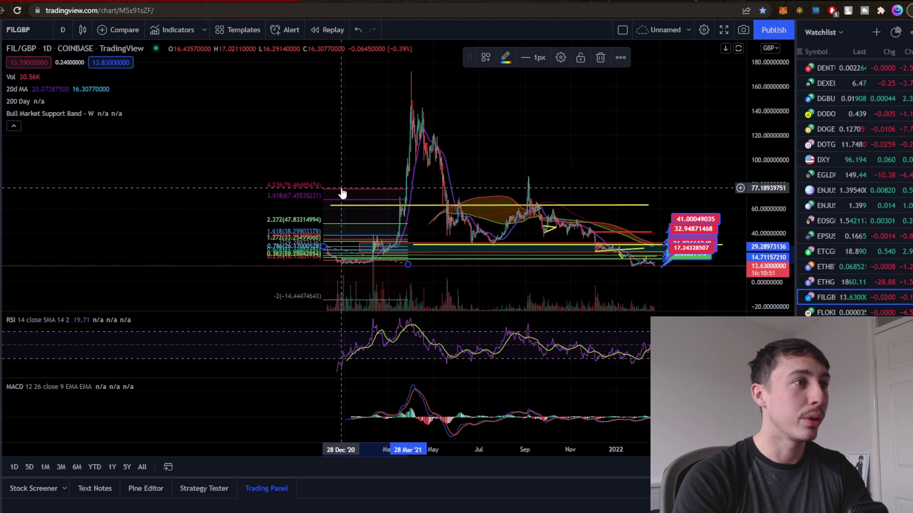
click(600, 57)
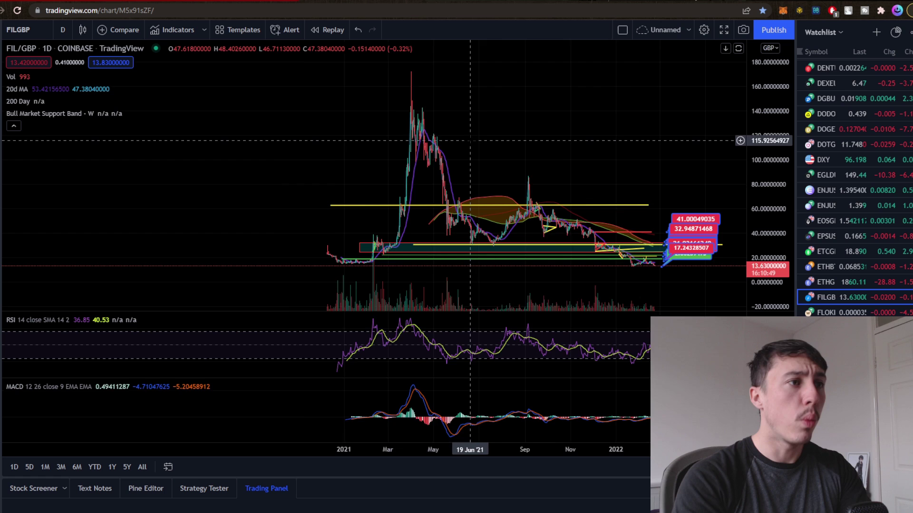
- Try a Fibonacci retracement on the FIL/GBP chart from the January 2021 low at 16.507 up to about 171.32, and delete it
scroll(470, 140, down, 1)
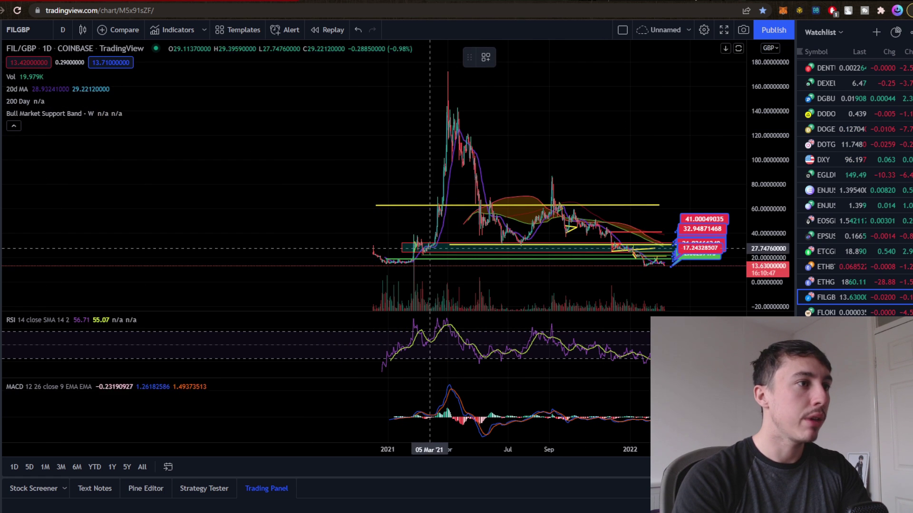
key(alt+f)
click(398, 262)
click(716, 73)
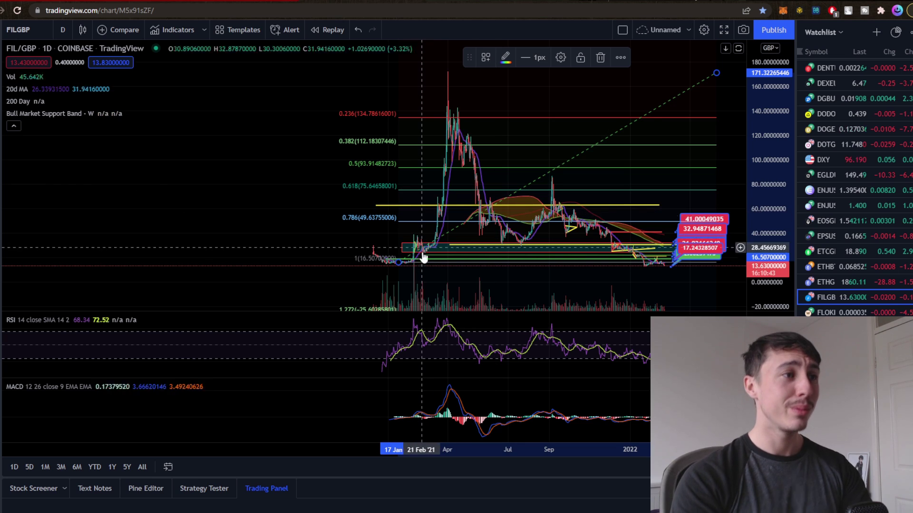
click(600, 57)
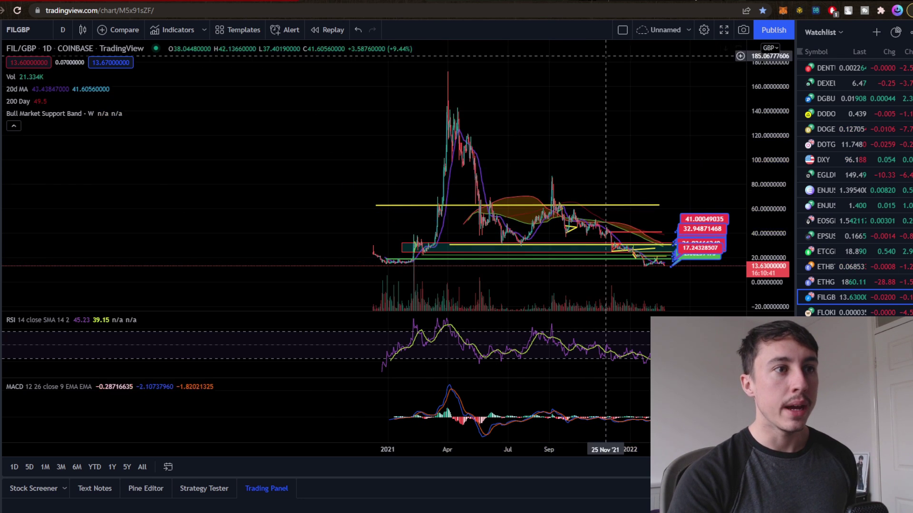
- Examine the overall FIL/GBP price history against the drawn horizontal levels and the bull market support band
scroll(605, 60, up, 4)
drag(761, 280, 761, 48)
drag(526, 169, 520, 135)
scroll(520, 135, down, 5)
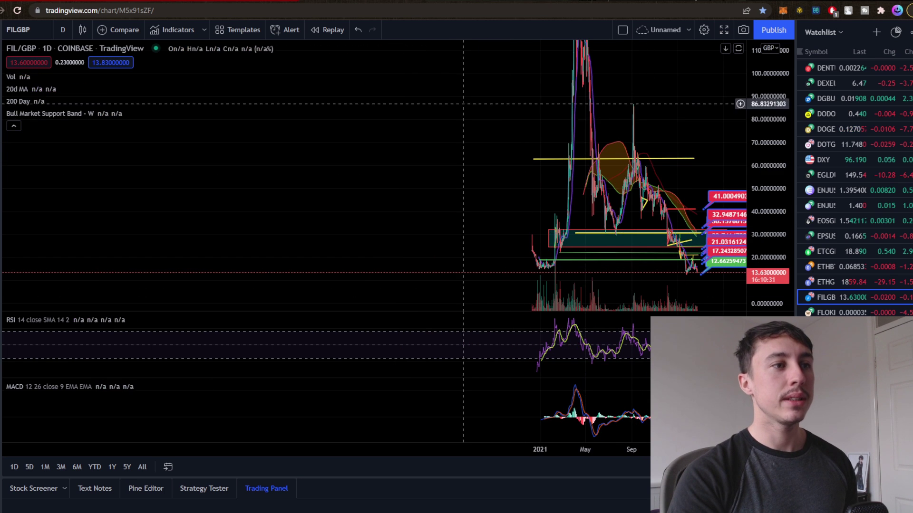
scroll(613, 131, down, 3)
drag(755, 131, 756, 164)
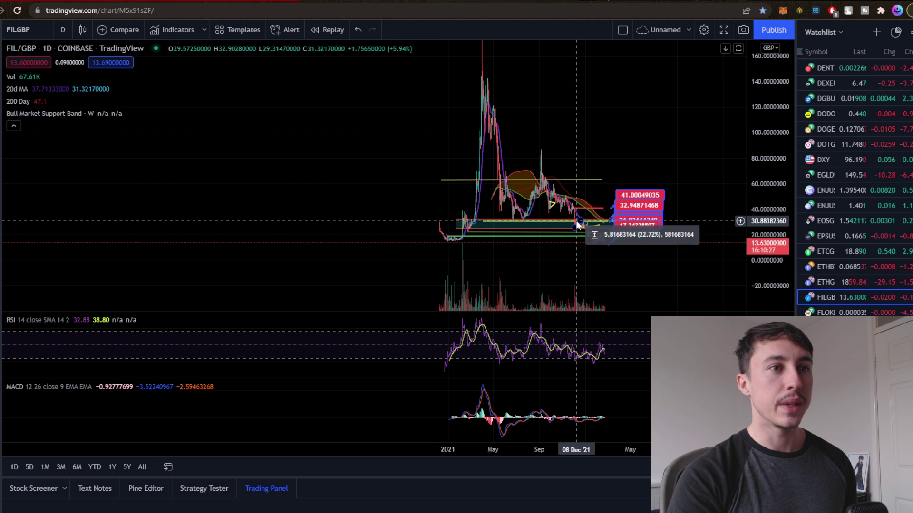
- Examine the recent FIL/GBP price action around the marked support and target levels, together with the RSI and MACD
scroll(575, 224, up, 5)
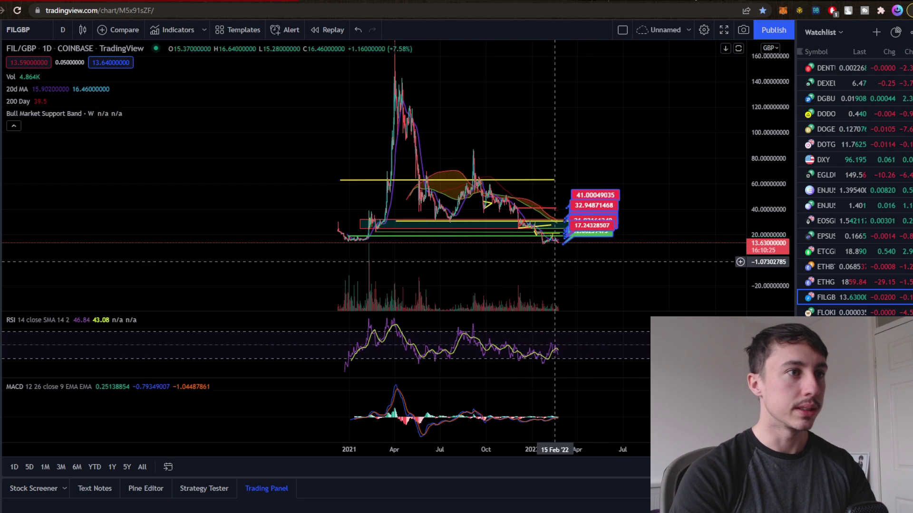
drag(753, 269, 713, 3)
drag(556, 297, 546, 129)
drag(490, 283, 466, 159)
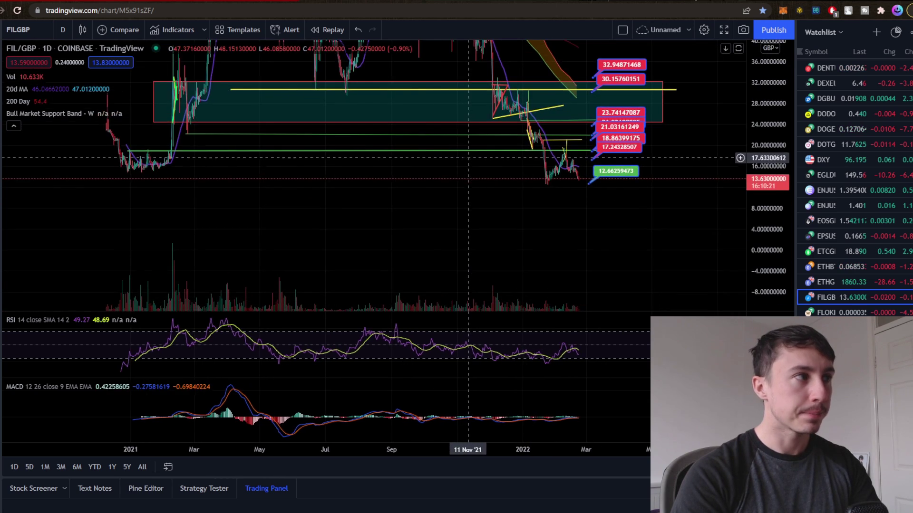
scroll(403, 186, up, 4)
drag(401, 187, 455, 223)
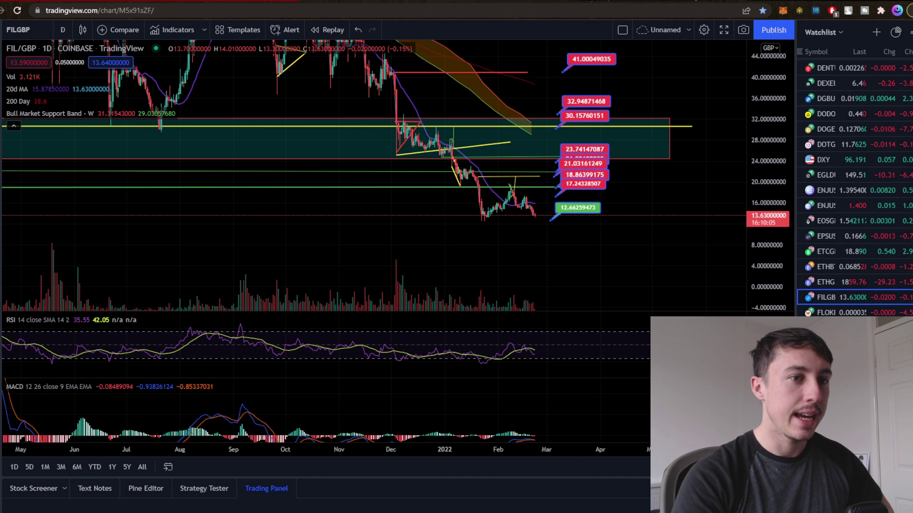
scroll(692, 260, down, 5)
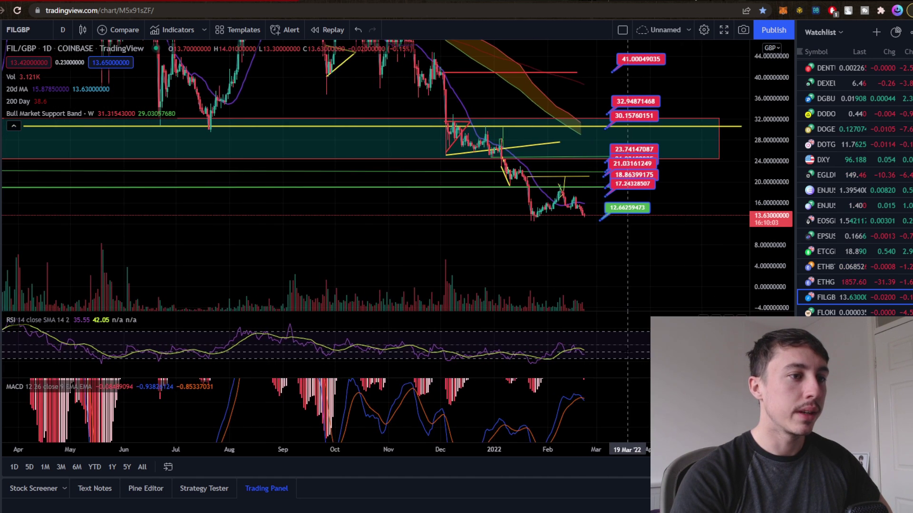
scroll(636, 403, down, 4)
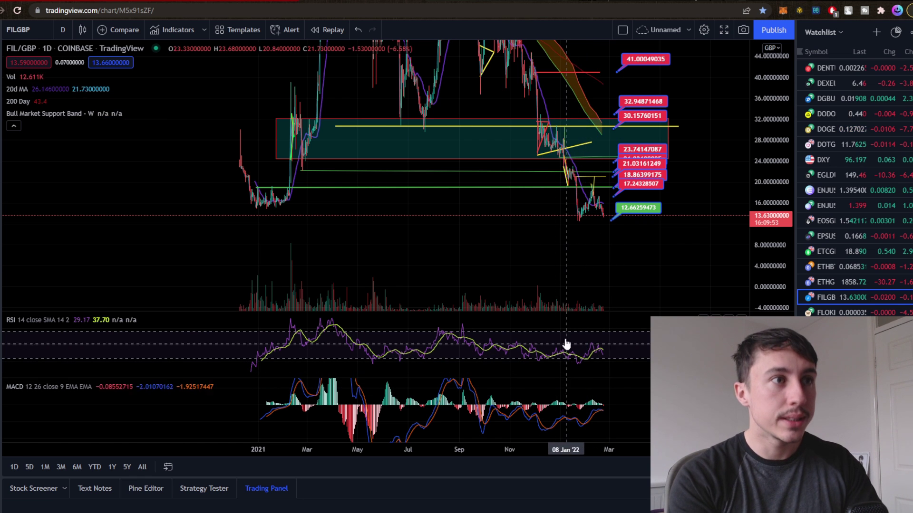
- Switch the FIL/GBP chart to the 4-hour interval and frame the price action since January 2022
drag(758, 159, 759, 205)
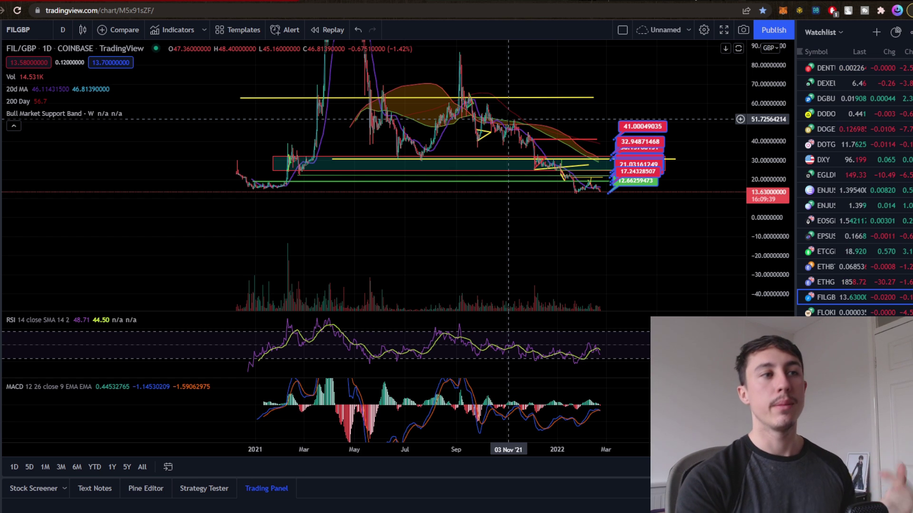
scroll(517, 257, up, 2)
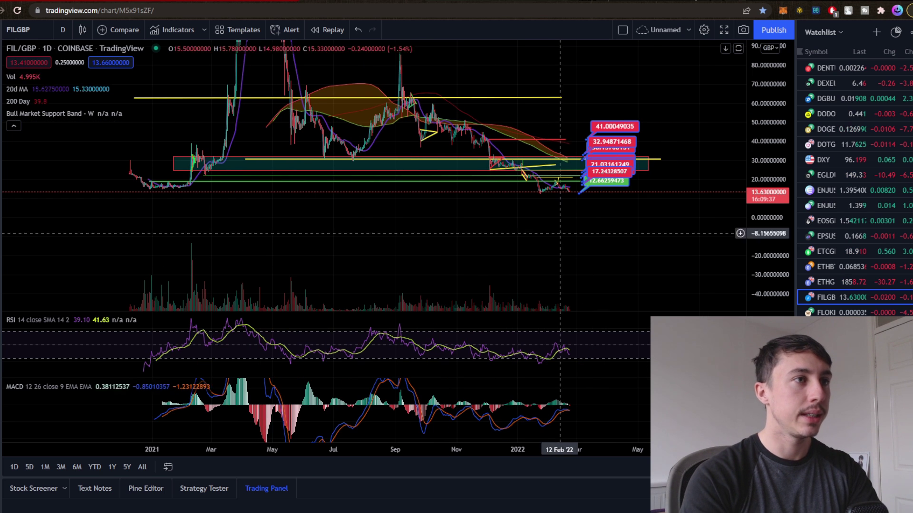
click(65, 30)
click(67, 315)
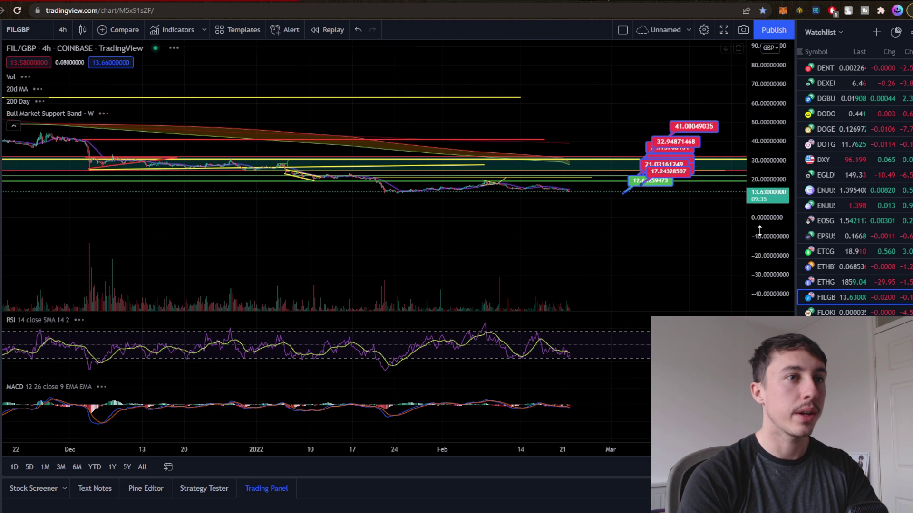
scroll(564, 241, up, 3)
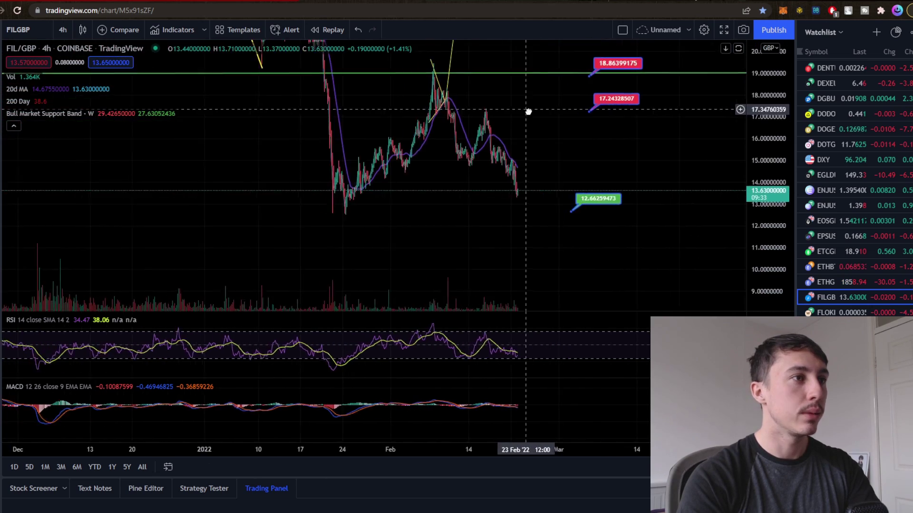
drag(369, 217, 547, 255)
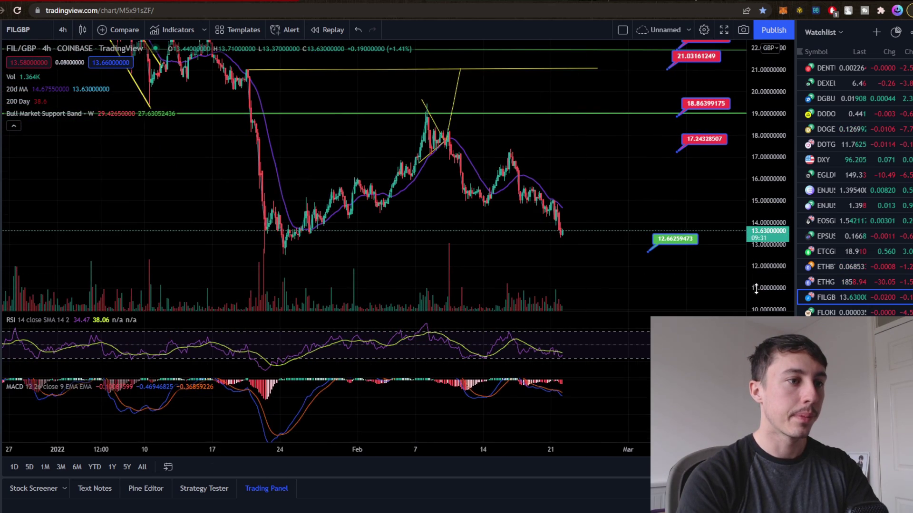
drag(629, 423, 633, 422)
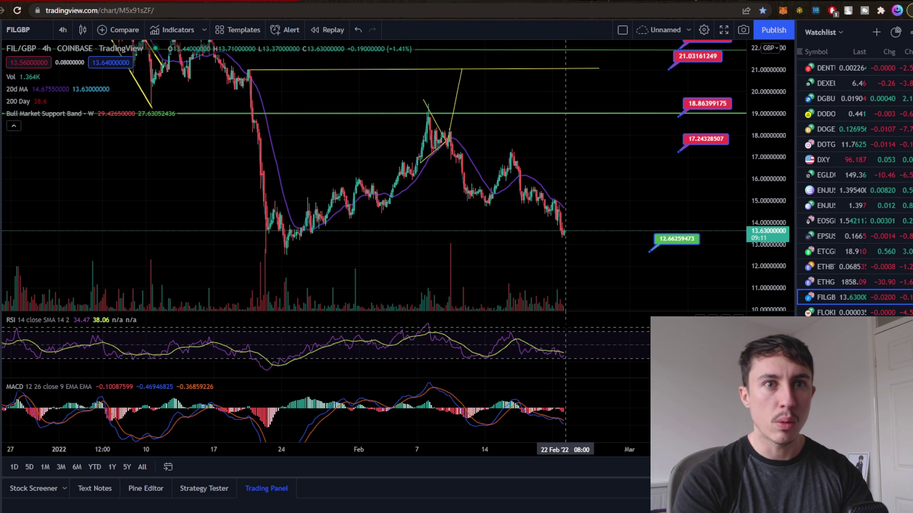
- Delete the yellow projection line rising from the small February 2022 triangle to the 21 level on the 4-hour chart
scroll(523, 259, down, 9)
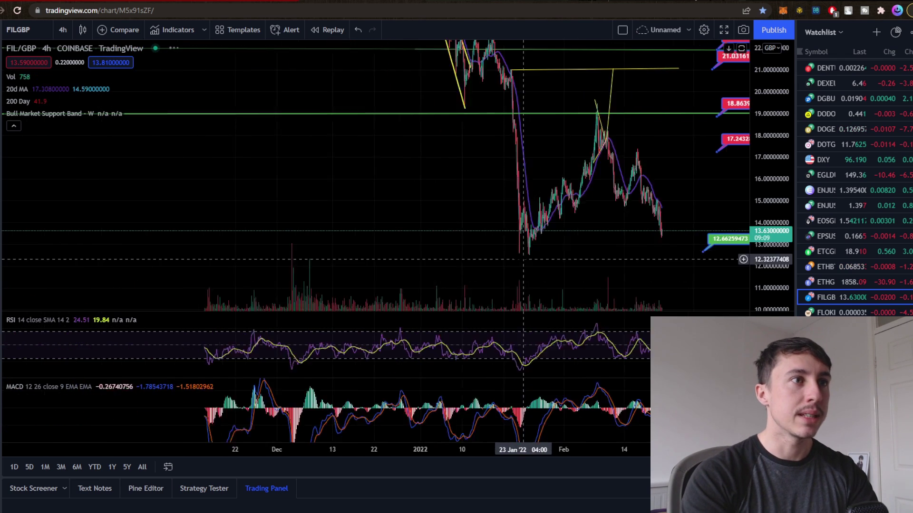
scroll(489, 218, up, 12)
scroll(327, 168, up, 3)
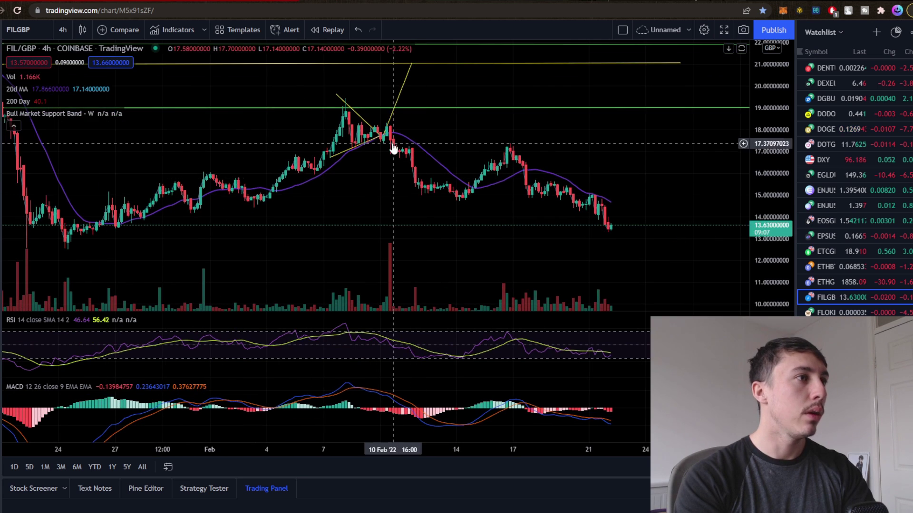
drag(327, 168, 349, 177)
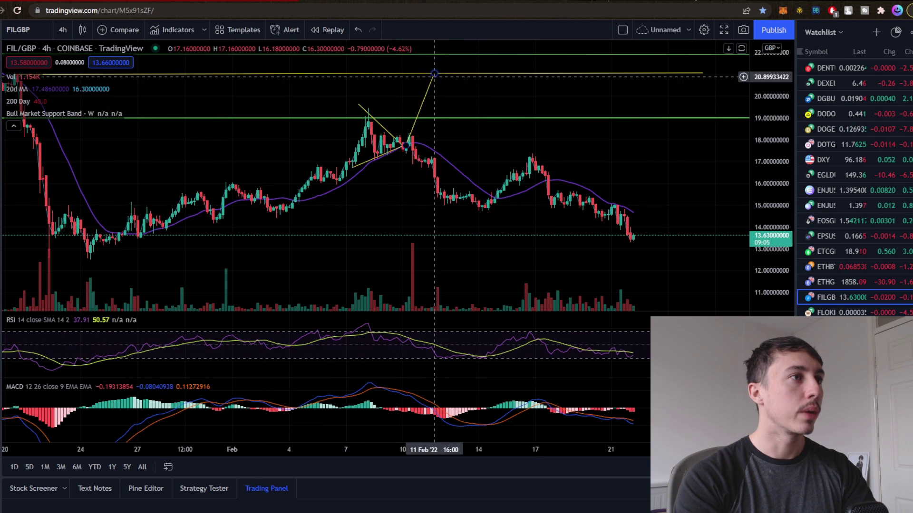
click(427, 95)
key(Delete)
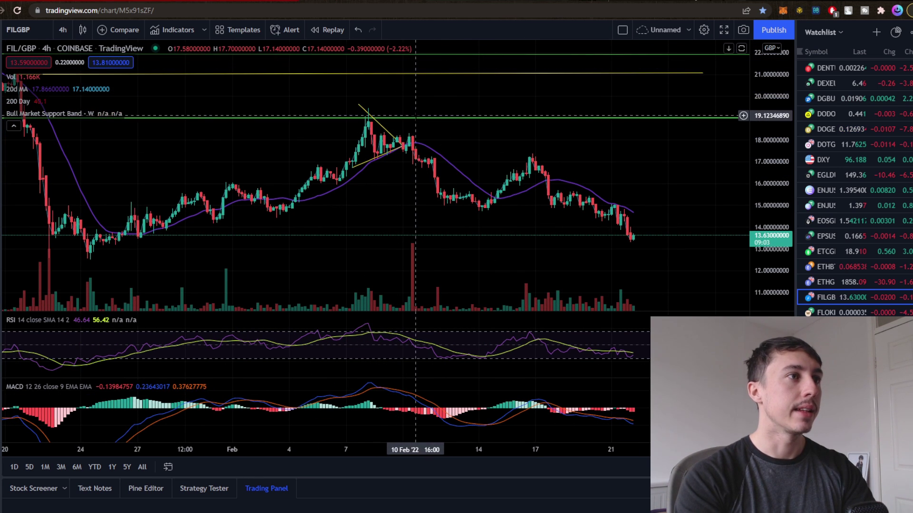
- Examine the 4-hour price action from the February triangle to the latest candles against the 20-day average and the 12.66 support label
scroll(532, 148, down, 3)
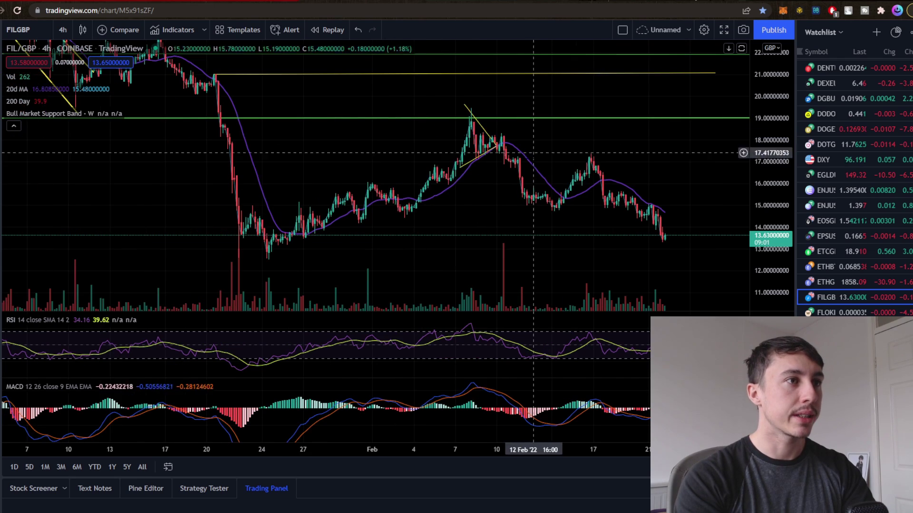
drag(474, 157, 422, 146)
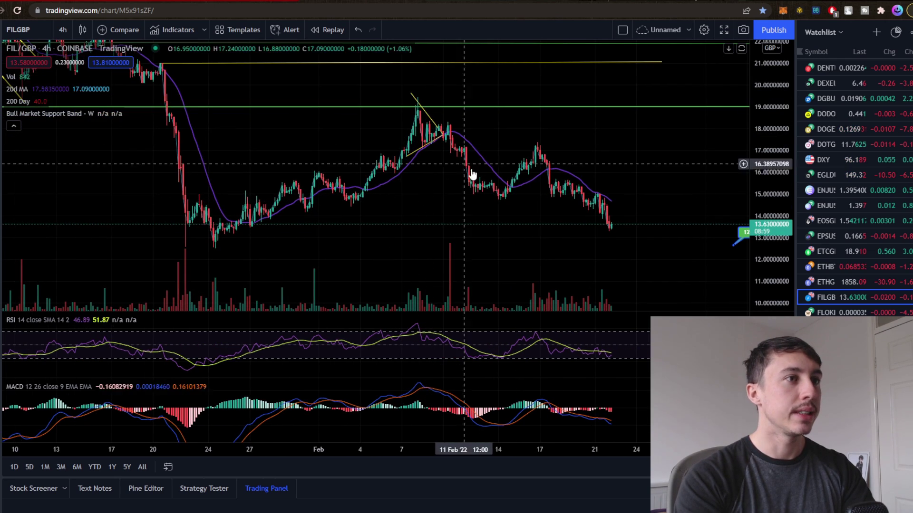
drag(560, 231, 385, 208)
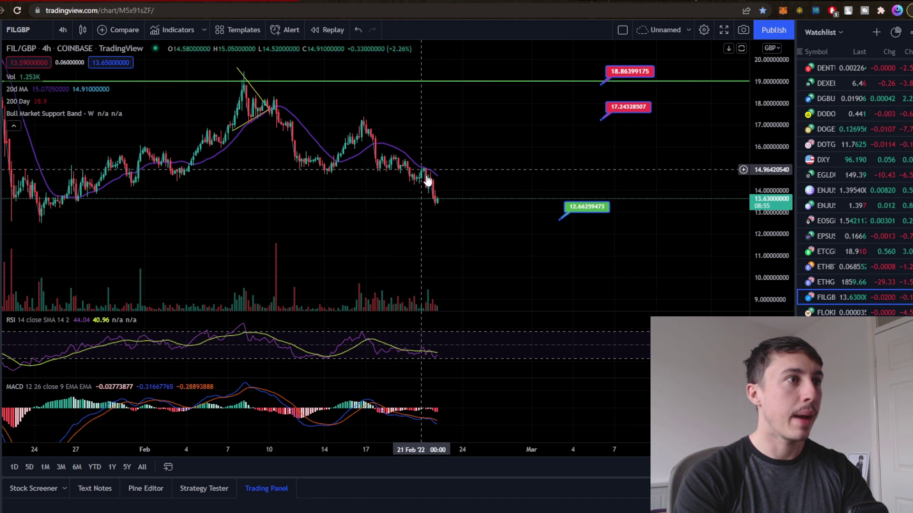
scroll(459, 230, down, 6)
scroll(524, 203, up, 4)
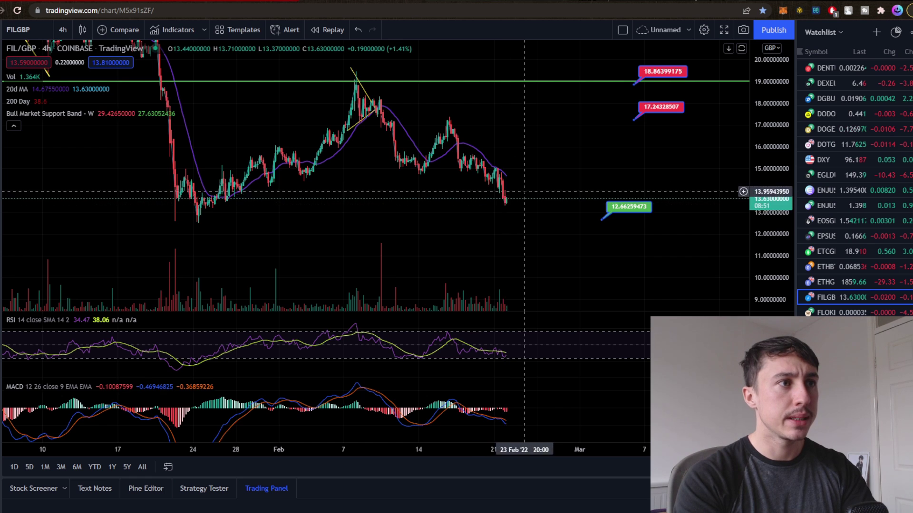
scroll(522, 193, up, 5)
drag(323, 234, 427, 227)
drag(766, 242, 761, 114)
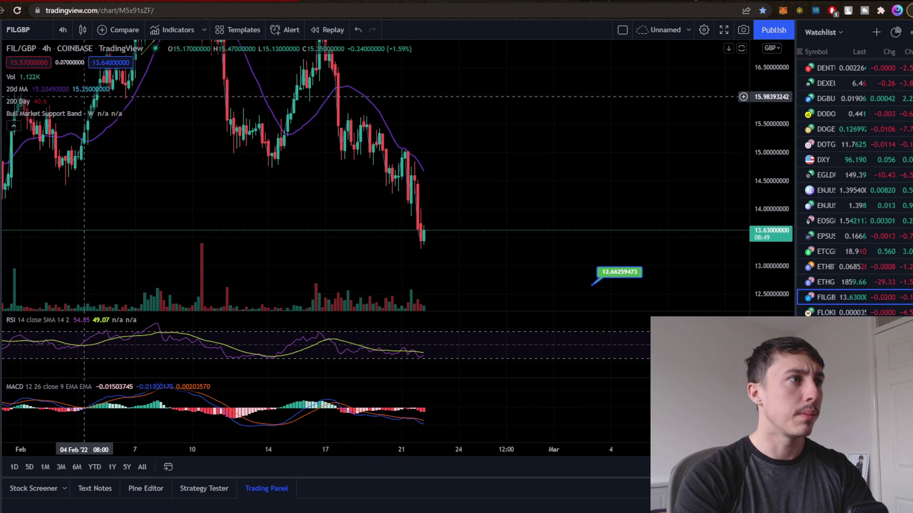
- Check the latest FIL/GBP price action on the 1-hour and 30-minute intervals
click(63, 30)
click(76, 268)
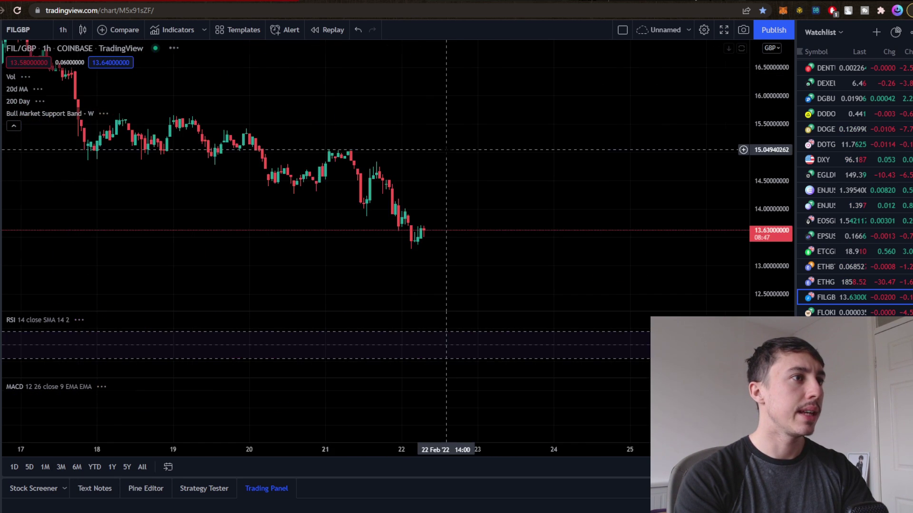
drag(452, 173, 243, 236)
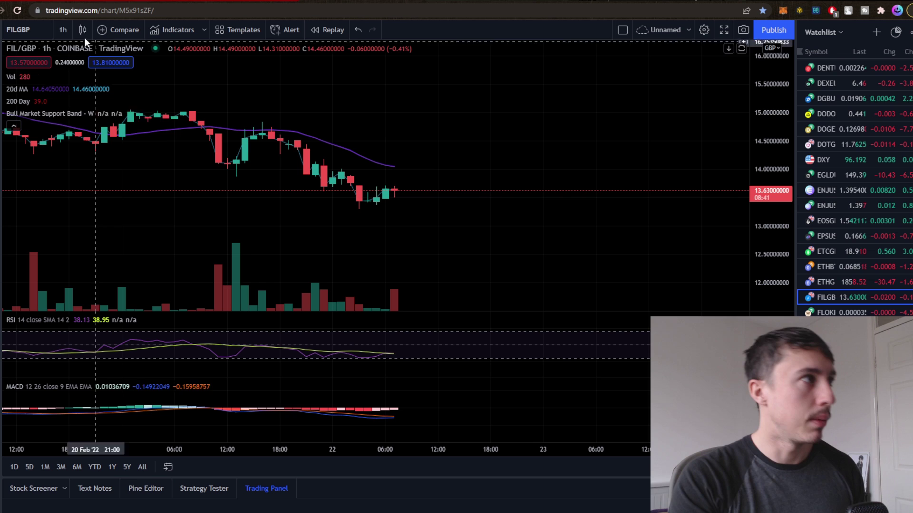
click(61, 29)
click(88, 214)
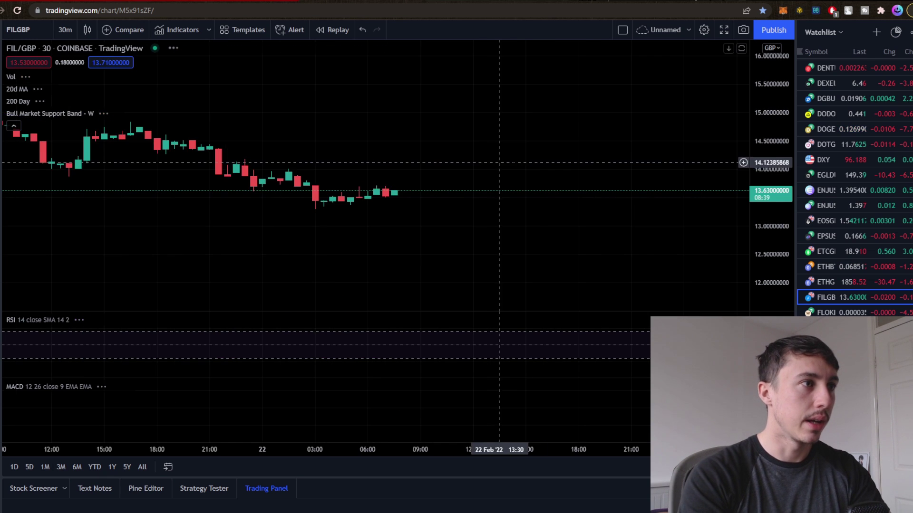
- Return the FIL/GBP chart to the 1-day interval and compress its scales to show the full price history
click(59, 33)
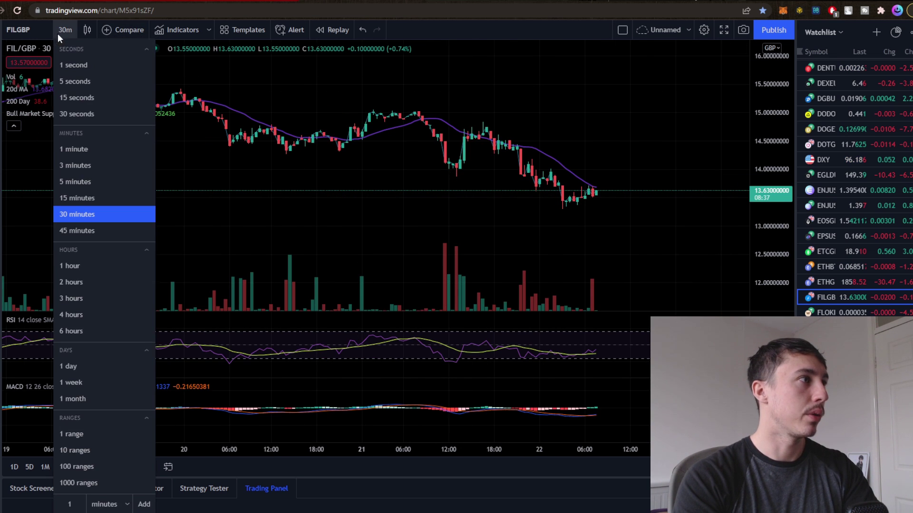
click(69, 366)
scroll(625, 205, down, 10)
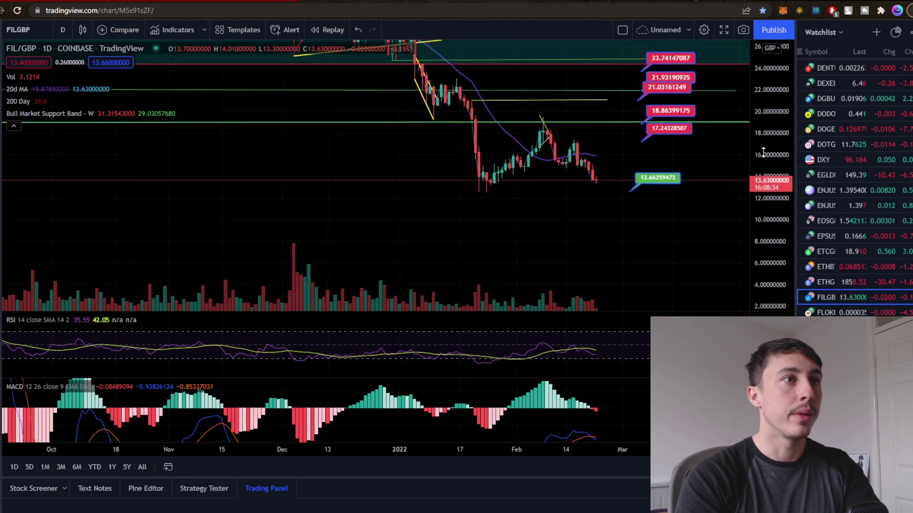
drag(669, 206, 450, 273)
drag(775, 138, 772, 298)
drag(469, 242, 455, 259)
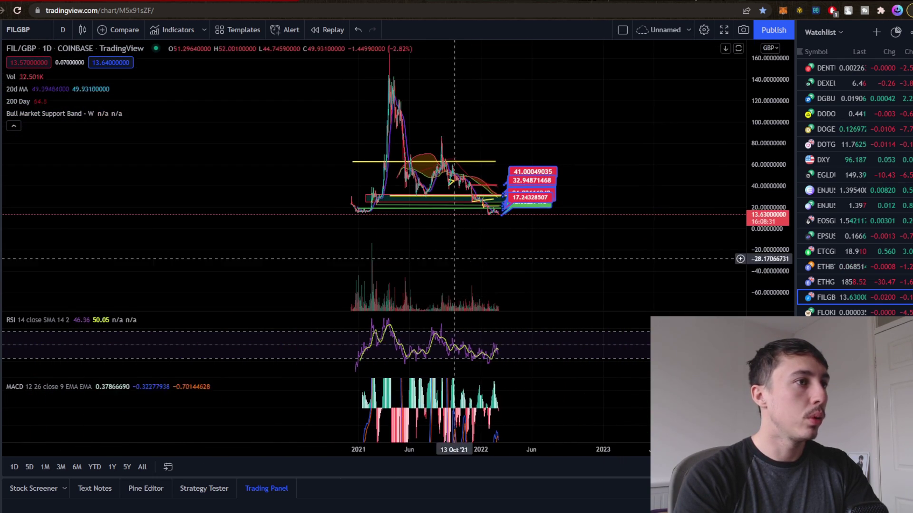
- Draw a Fibonacci retracement from the September 2021 high at about 87.58 down to about 12.01, extending beyond the latest candles
key(alt+t)
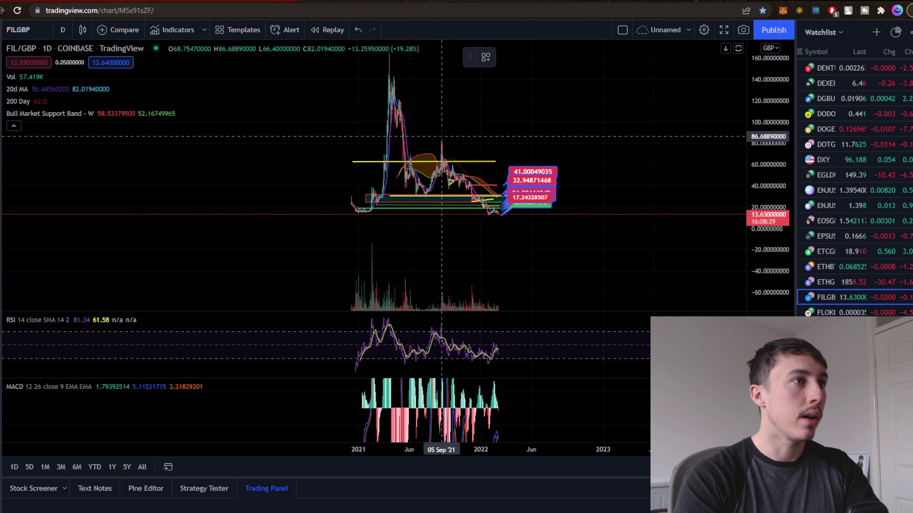
key(alt+f)
click(441, 154)
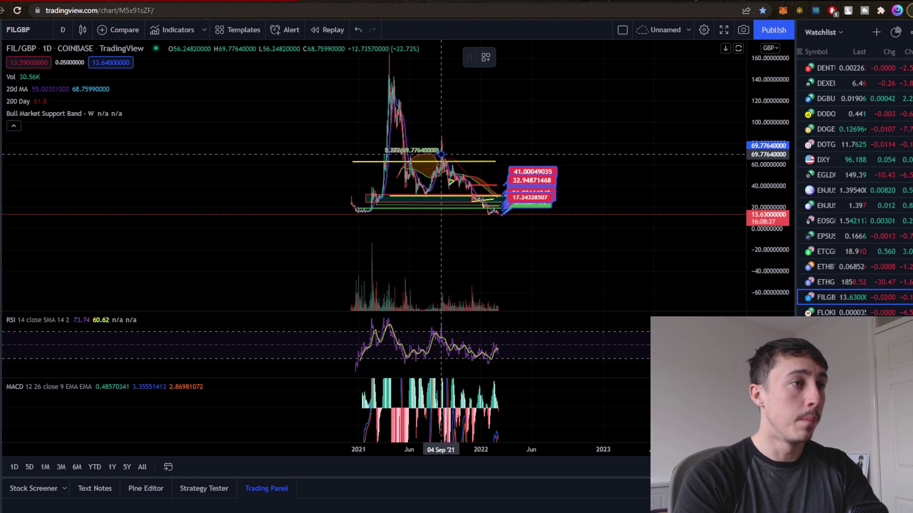
click(685, 216)
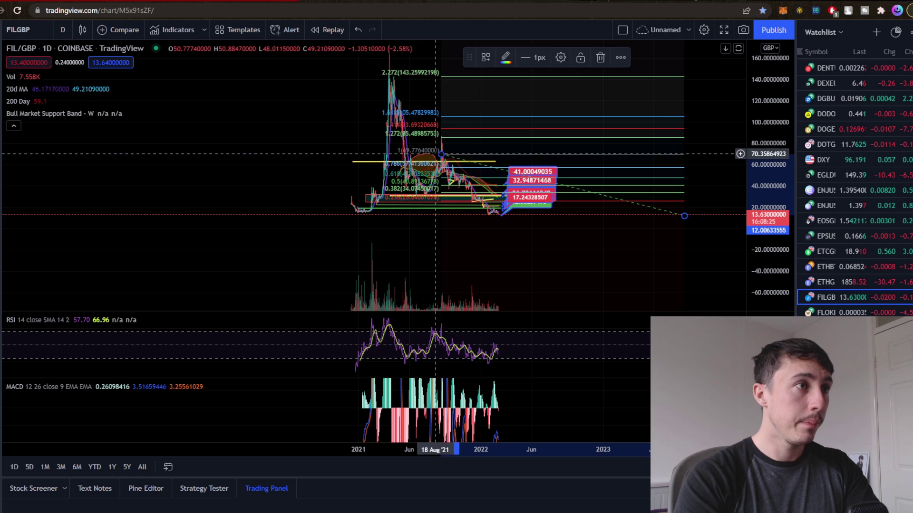
drag(441, 154, 444, 134)
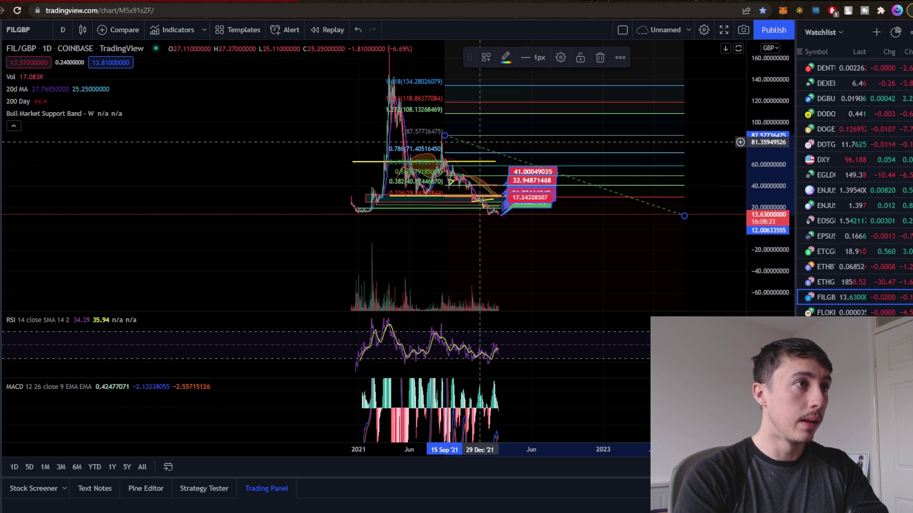
- Examine the Fibonacci levels against the yellow level, the green zone and the bull market support band on the daily chart
scroll(299, 211, up, 3)
drag(128, 248, 375, 256)
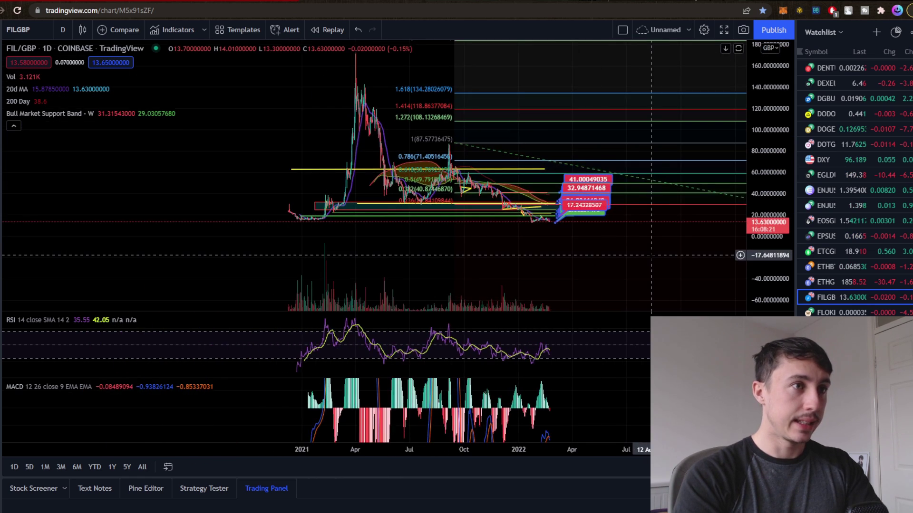
scroll(654, 255, up, 4)
drag(788, 272, 774, 240)
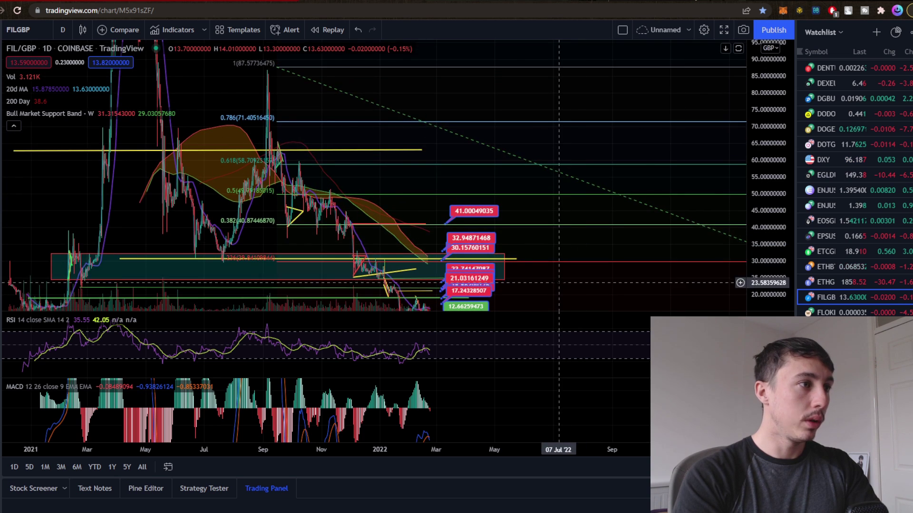
drag(556, 241, 561, 190)
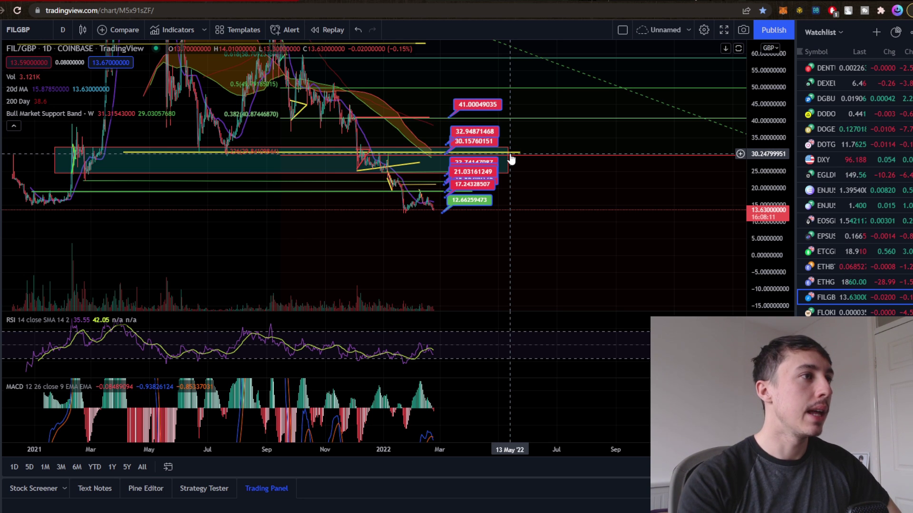
scroll(511, 158, down, 1)
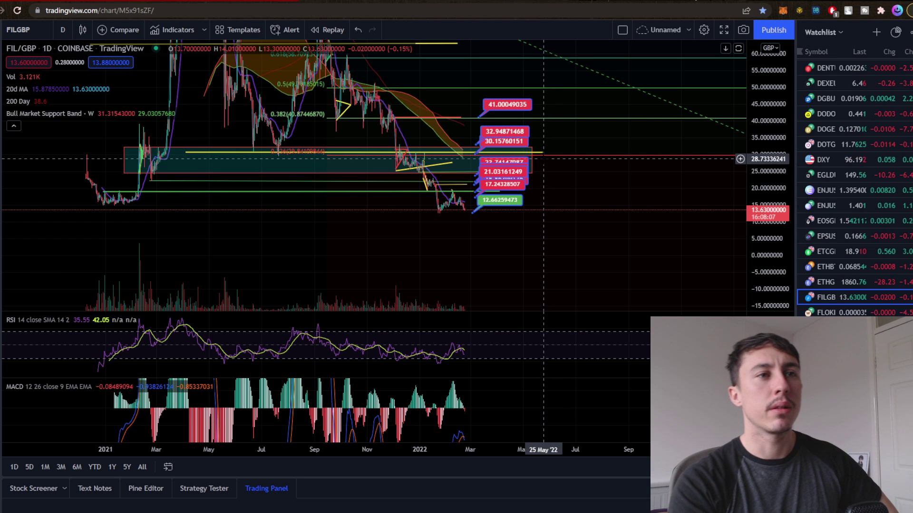
drag(543, 160, 540, 155)
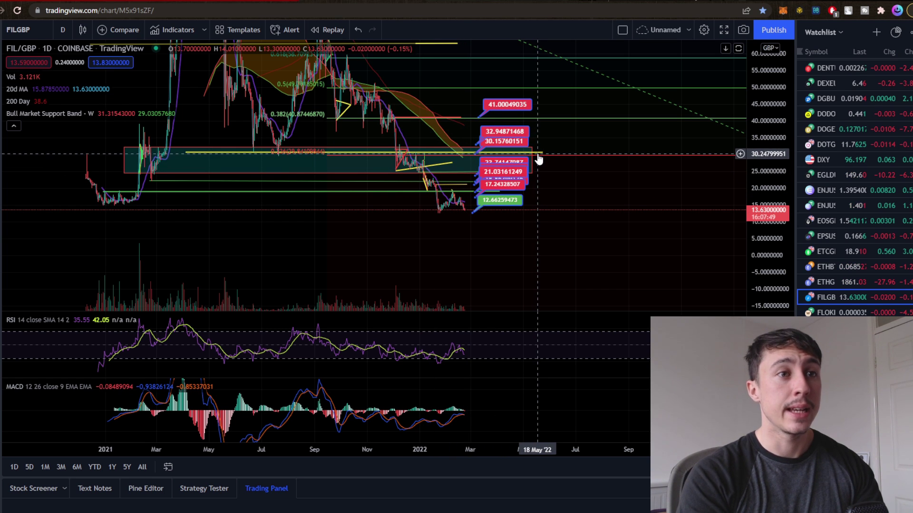
- Measure the move from about 13.74 up to about 30.25 with an Info Line, and delete the line
click(1, 76)
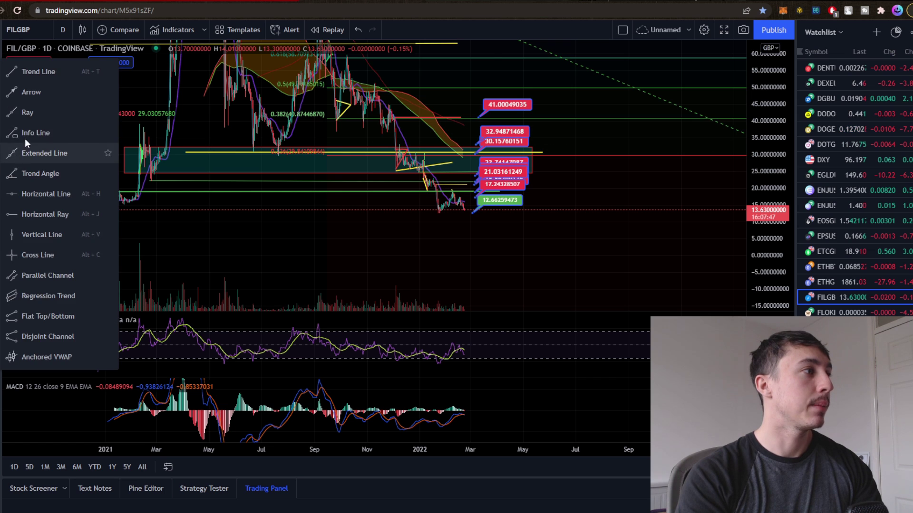
click(27, 136)
click(543, 209)
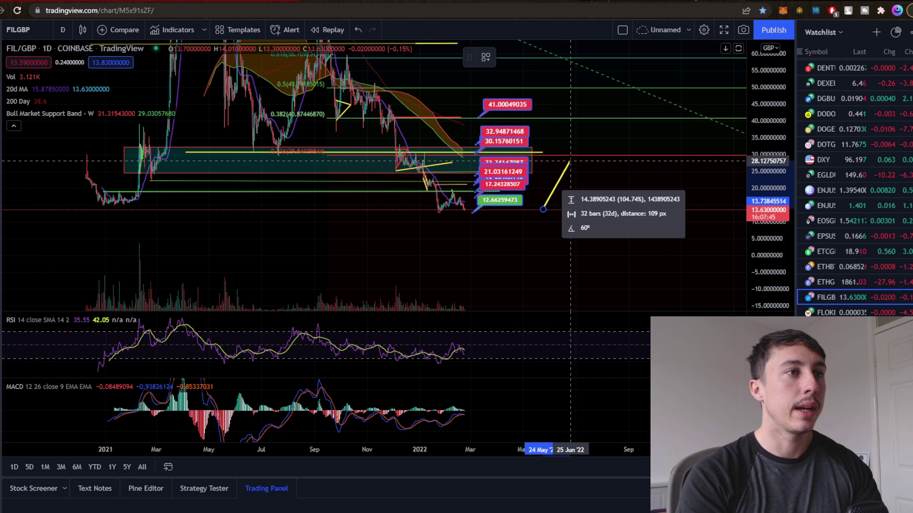
click(571, 155)
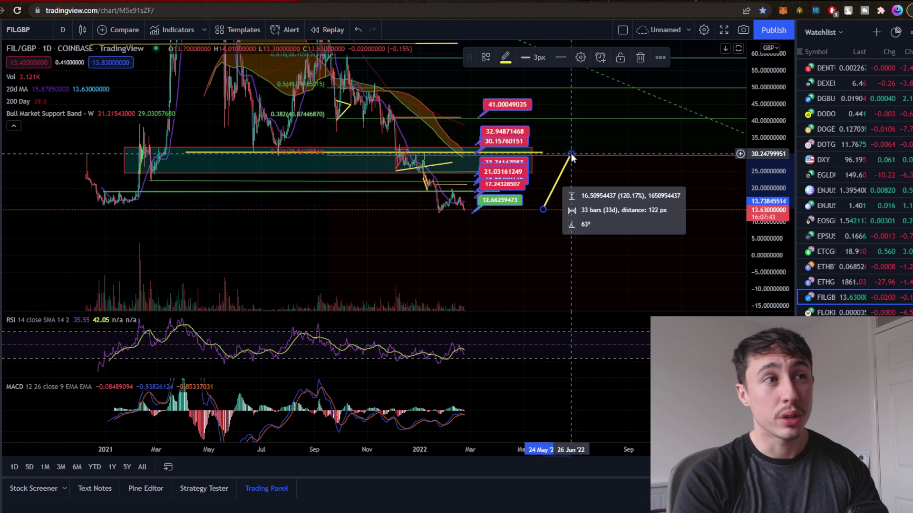
click(640, 57)
- Examine the daily price action since December 2021 against the labelled target levels between 12.66 and 32.95
scroll(469, 226, up, 5)
drag(381, 236, 539, 233)
drag(754, 241, 747, 90)
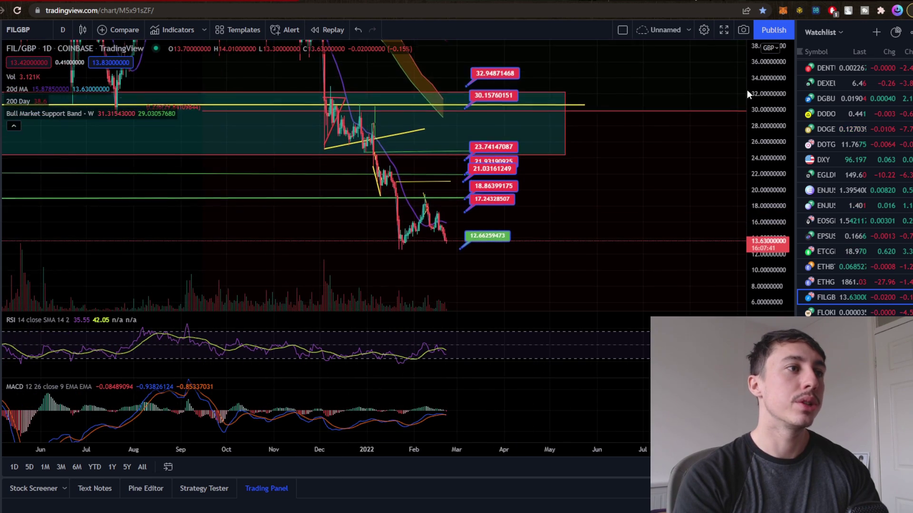
scroll(373, 206, up, 3)
drag(409, 218, 545, 219)
scroll(528, 214, up, 3)
scroll(499, 204, down, 1)
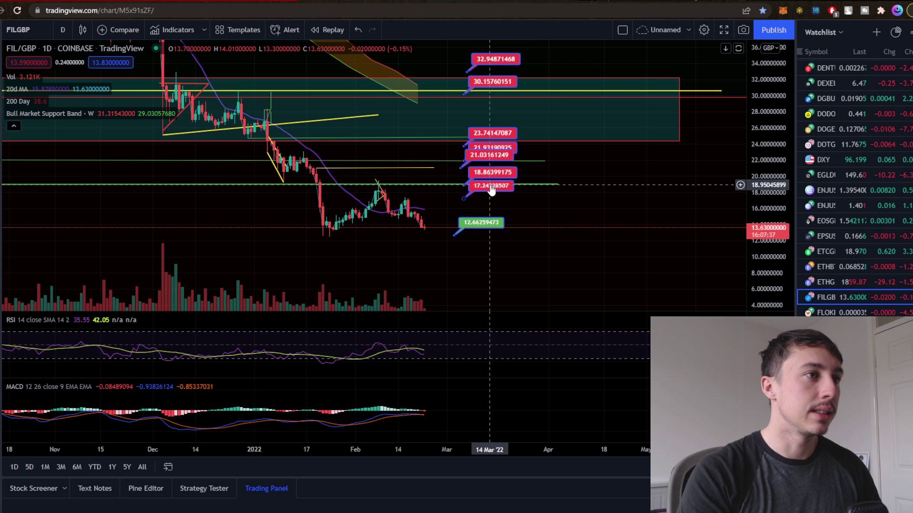
click(480, 157)
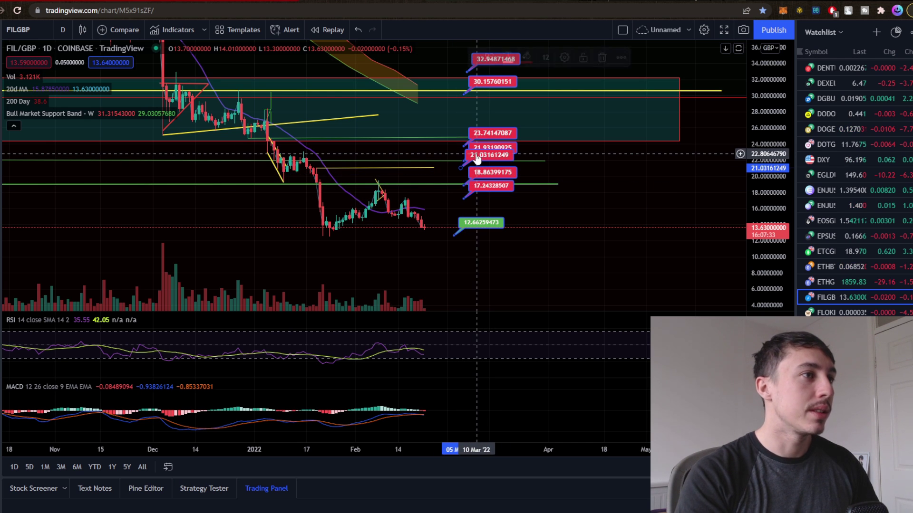
drag(480, 158, 475, 164)
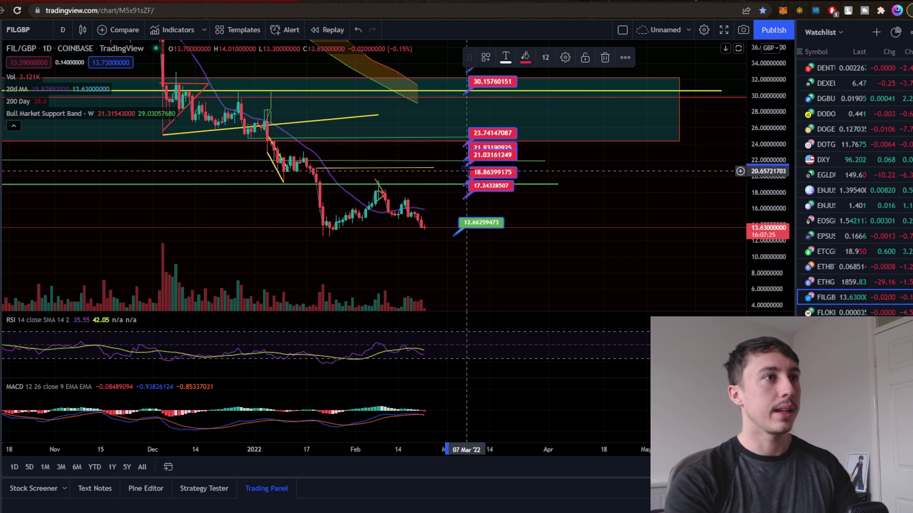
- Delete the Fibonacci retracement anchored at the September 2021 high from the daily FIL/GBP chart
scroll(496, 216, down, 5)
scroll(496, 216, down, 3)
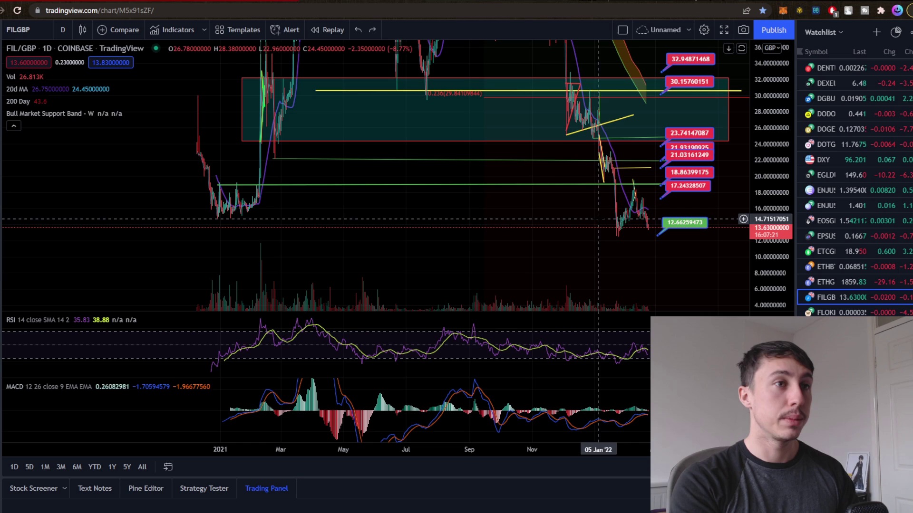
drag(776, 92, 776, 285)
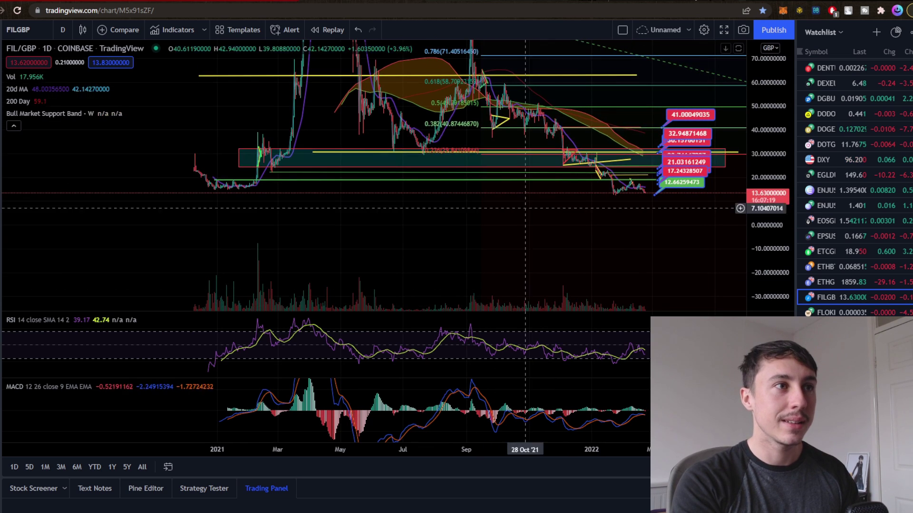
click(514, 128)
click(600, 57)
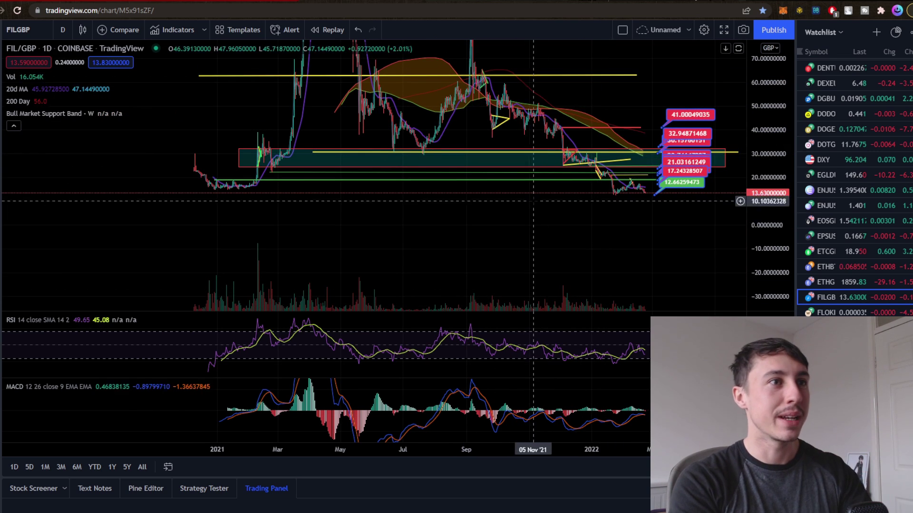
- Draw a Fibonacci retracement from the 2021 peak at about 173.44 down to the early 2022 lows, extending into 2023
drag(532, 201, 387, 242)
drag(762, 112, 762, 243)
scroll(638, 234, down, 2)
scroll(638, 234, down, 4)
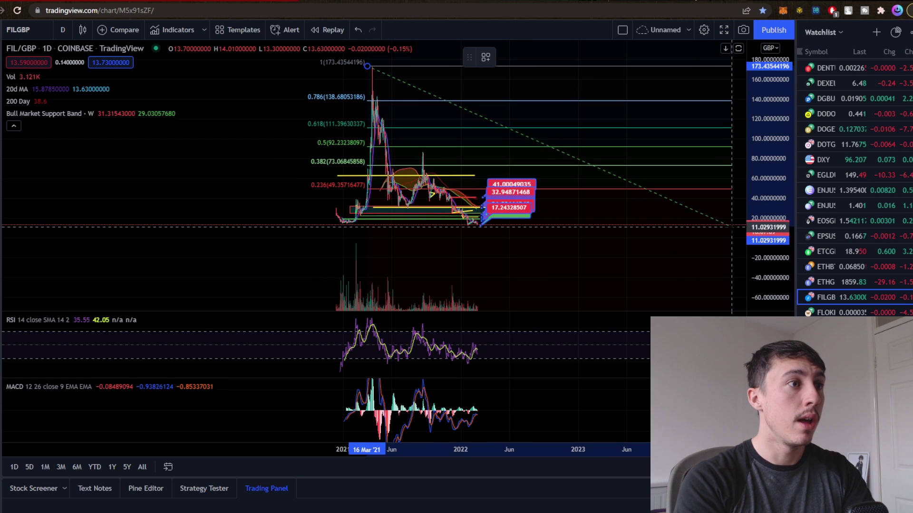
click(729, 226)
- Examine the retracement's extension levels above the 2021 peak, from 1.272 up to 4.236
drag(271, 168, 206, 175)
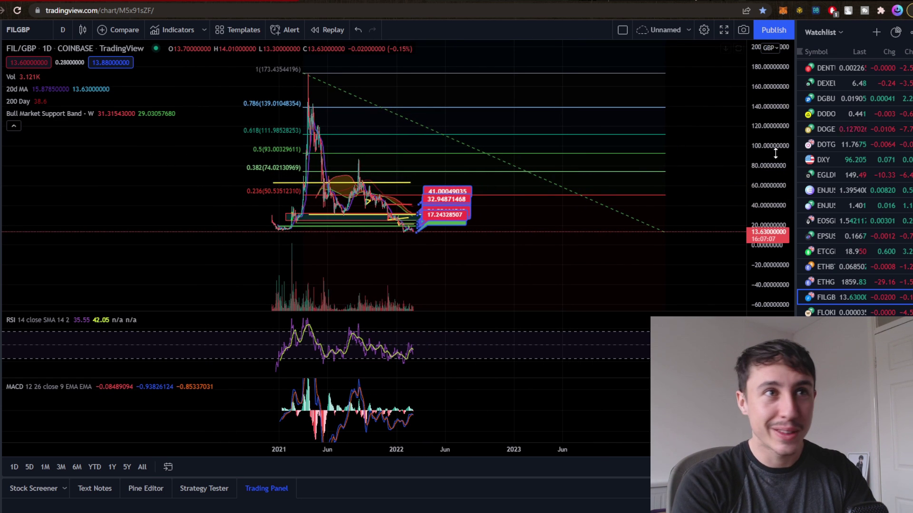
drag(773, 80, 774, 287)
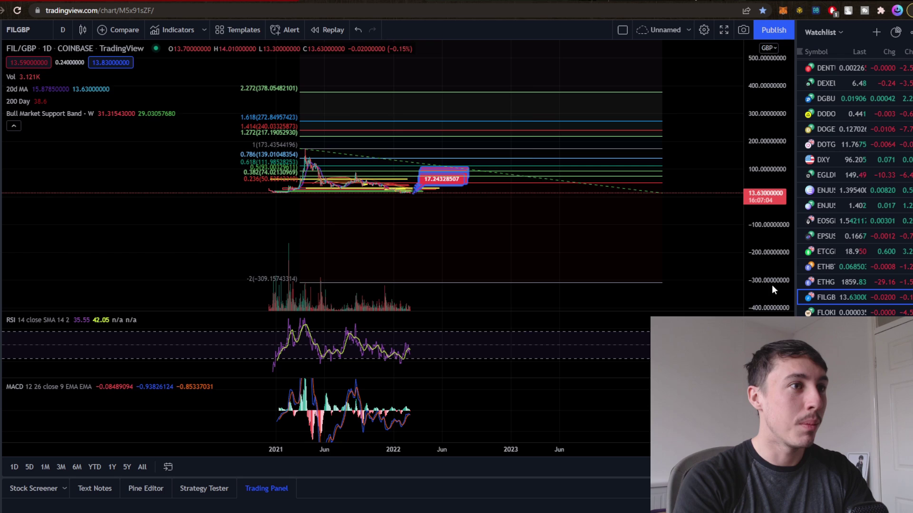
scroll(143, 166, up, 5)
mouse_move(28, 202)
mouse_down()
mouse_move(356, 299)
mouse_move(534, 307)
mouse_move(469, 314)
mouse_up()
key(ctrl+z)
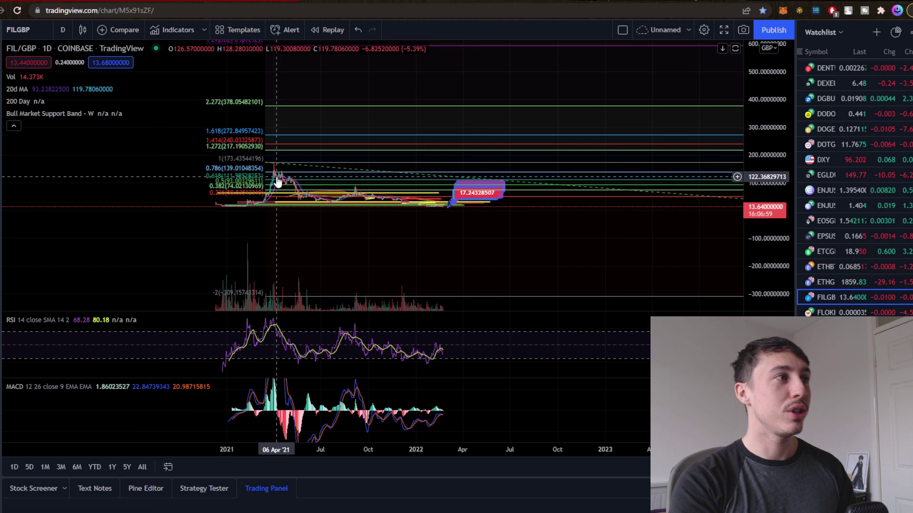
drag(754, 109, 770, 191)
drag(232, 122, 209, 137)
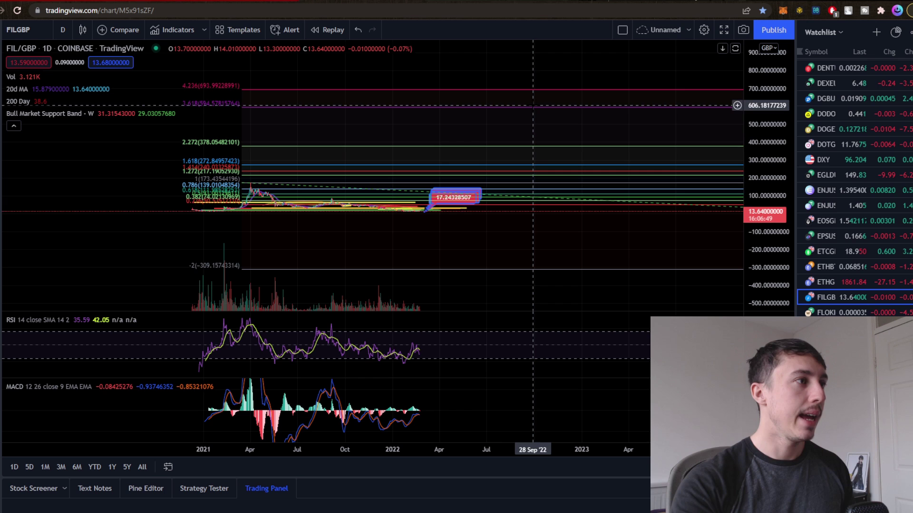
- Compare the Fibonacci levels between 0.236 and 3.618 with the 2021 peak and the latest FIL/GBP price
drag(762, 246, 740, 144)
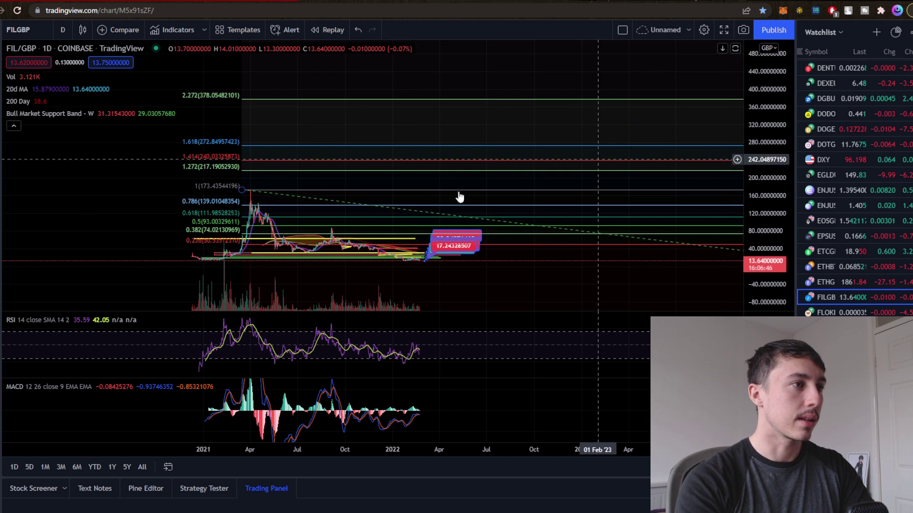
drag(130, 180, 74, 181)
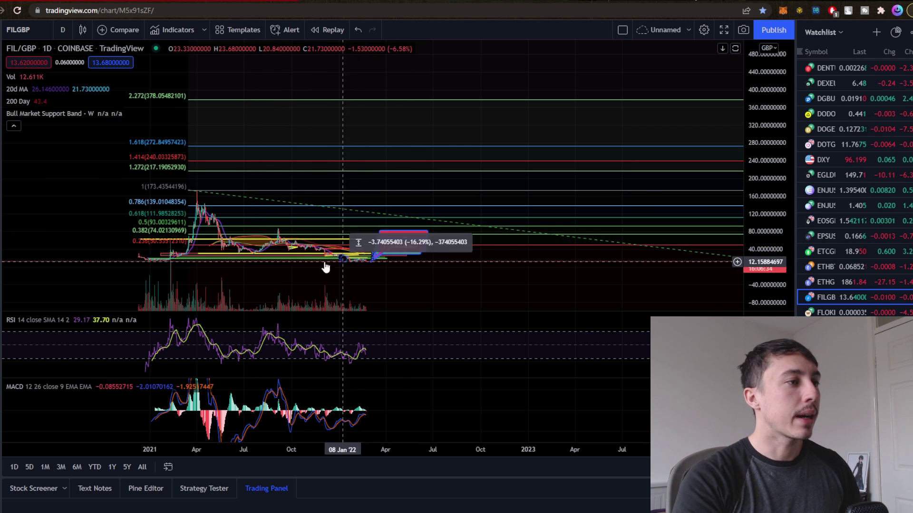
drag(773, 283, 773, 223)
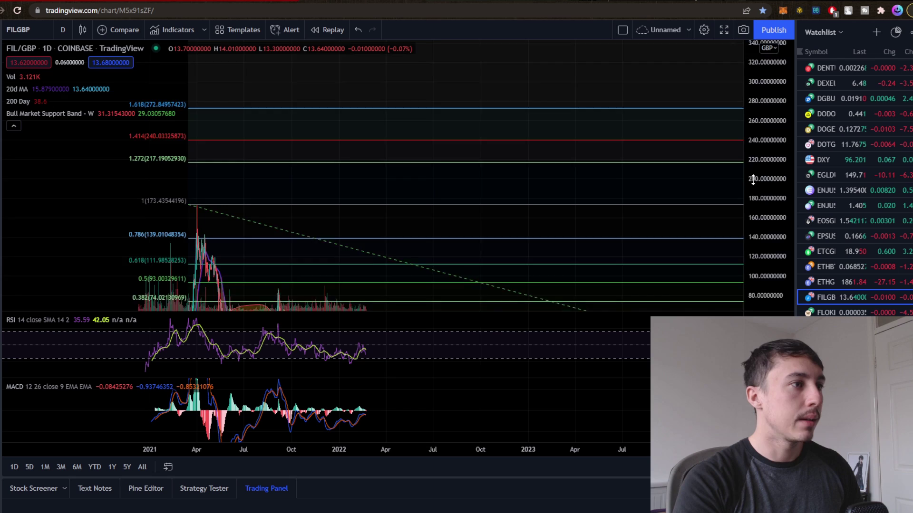
drag(473, 230, 480, 109)
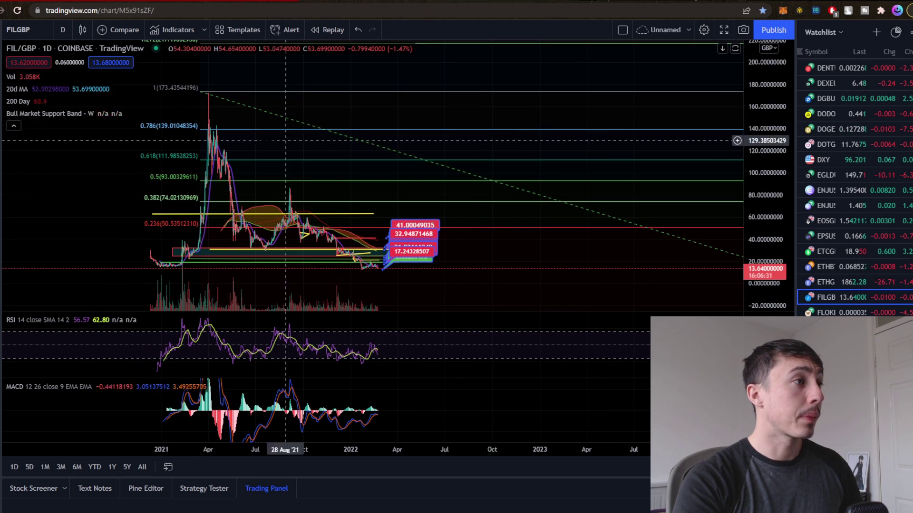
drag(758, 114, 766, 250)
drag(98, 163, 43, 180)
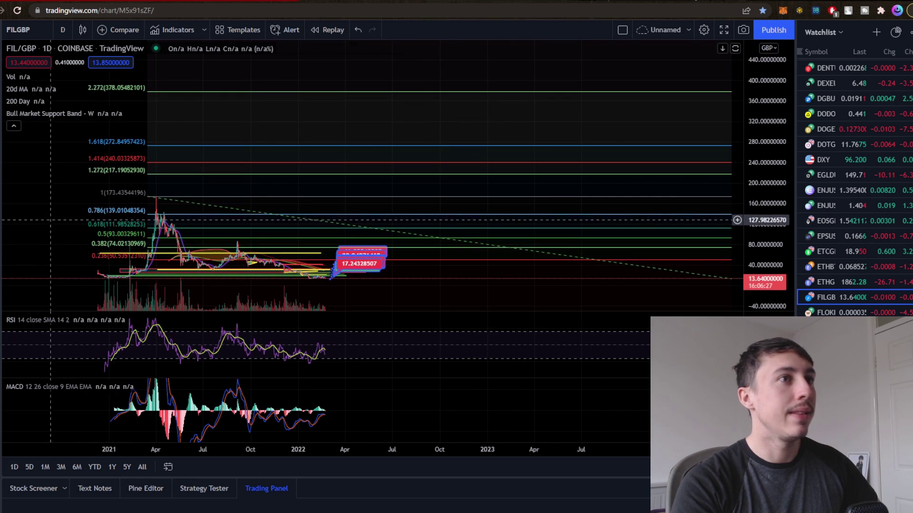
drag(769, 187, 777, 257)
drag(50, 163, 40, 195)
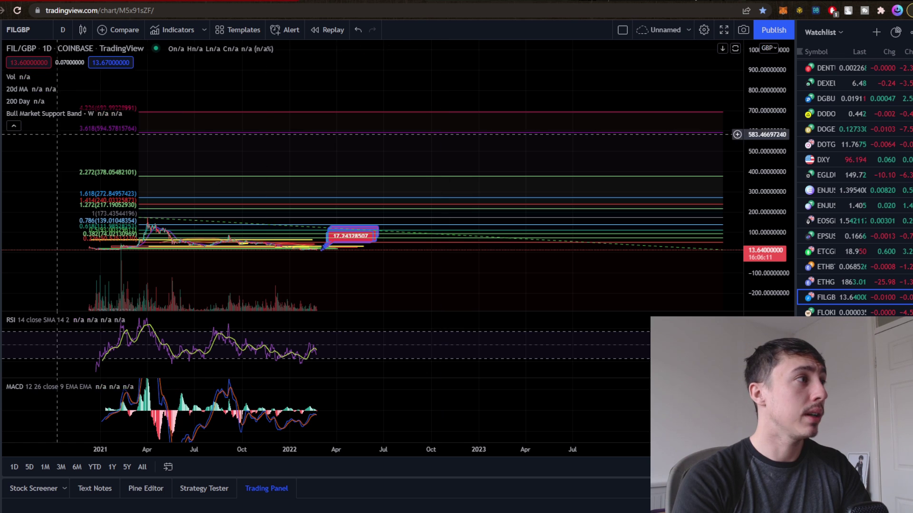
- Draw a Path projecting price from the latest candles sideways through mid-2022, up past the 2021 peak, to about 440 in June 2023
click(1, 105)
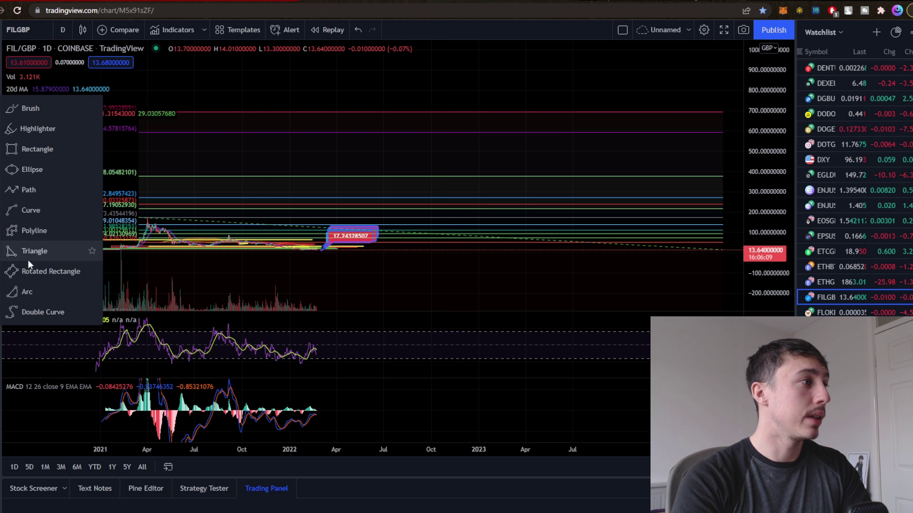
click(28, 189)
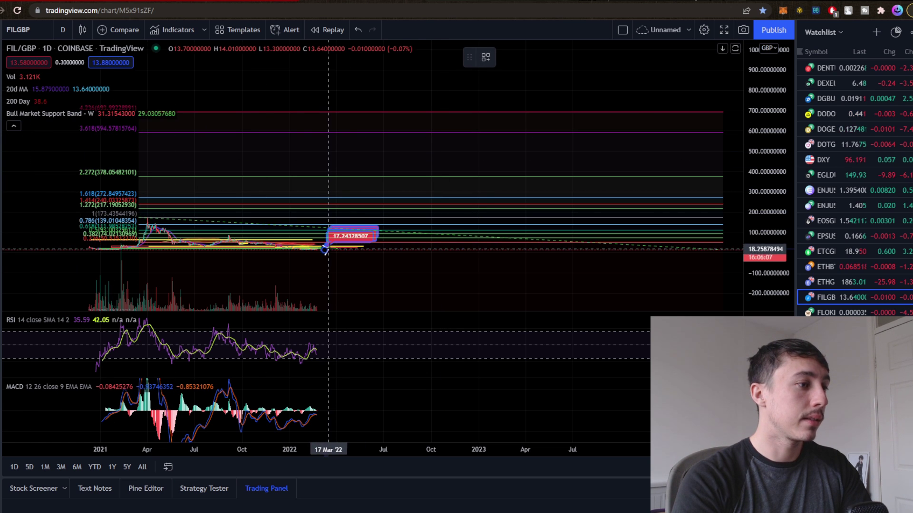
click(346, 246)
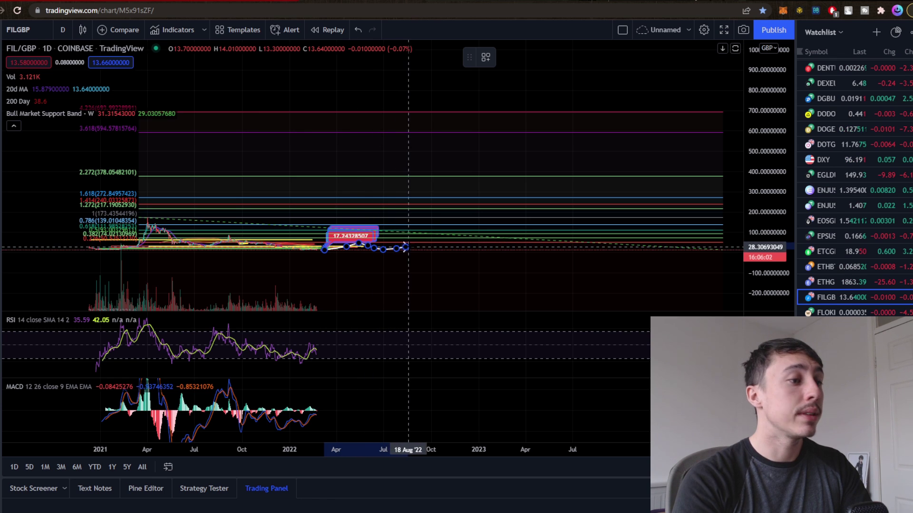
click(416, 247)
click(421, 244)
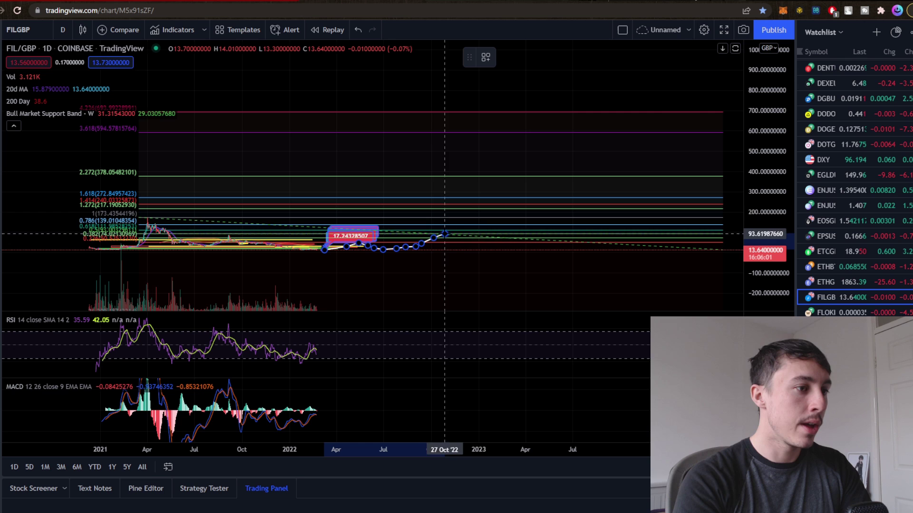
click(444, 234)
click(462, 226)
click(473, 215)
click(482, 214)
click(495, 217)
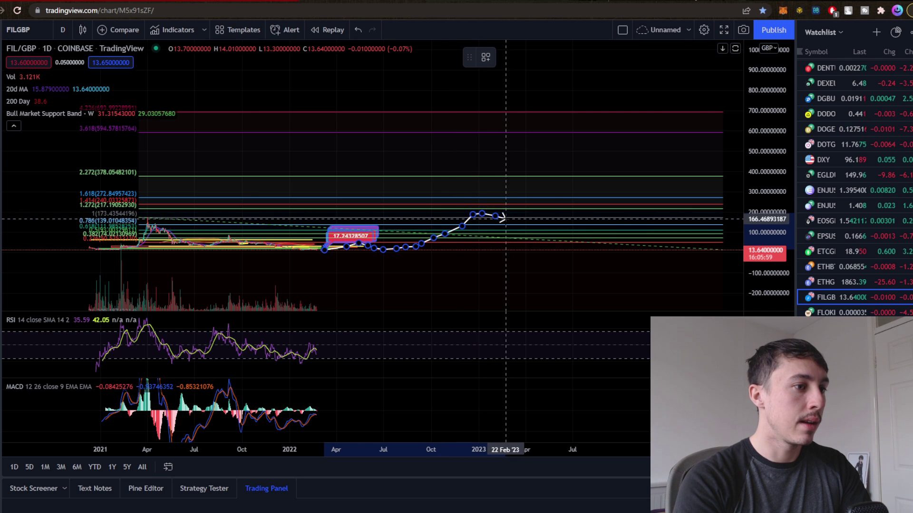
click(520, 213)
click(541, 197)
click(564, 176)
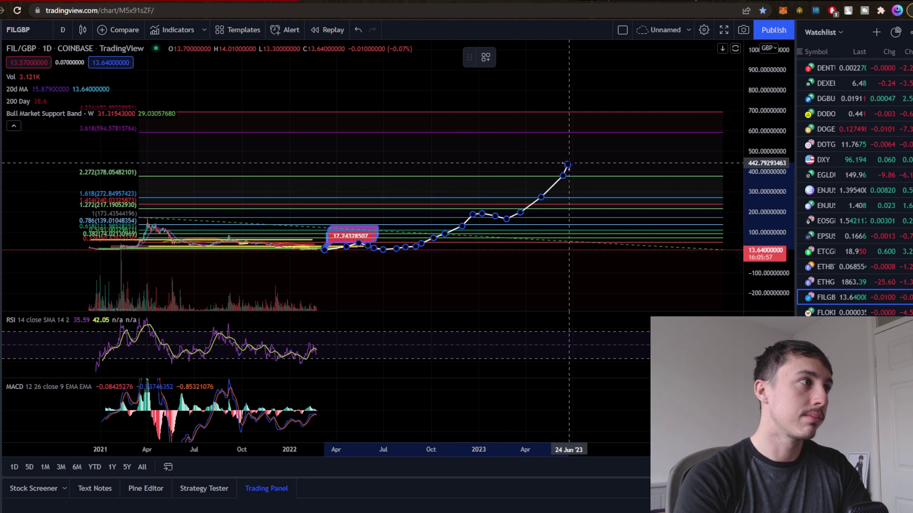
double_click(568, 164)
- Delete the Fibonacci retracement anchored at the 2021 peak and bring the full projected path into view
drag(93, 247, 356, 247)
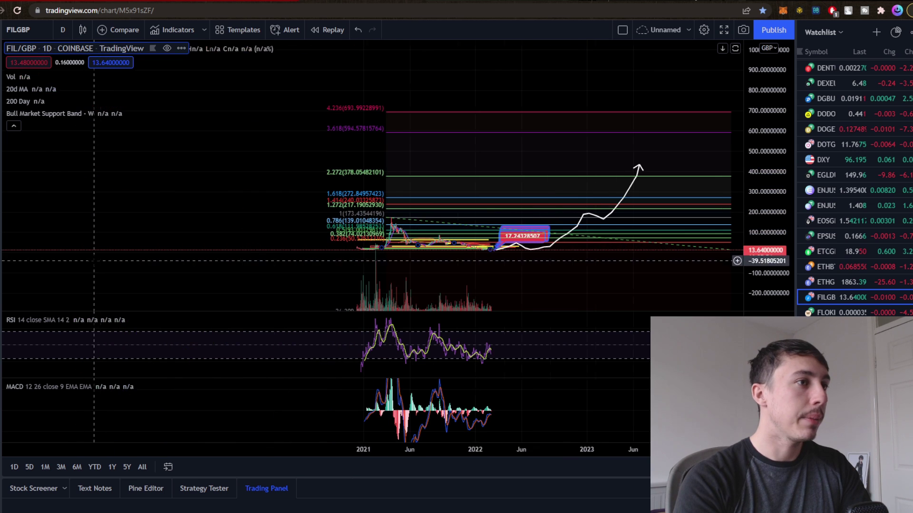
click(491, 114)
click(603, 59)
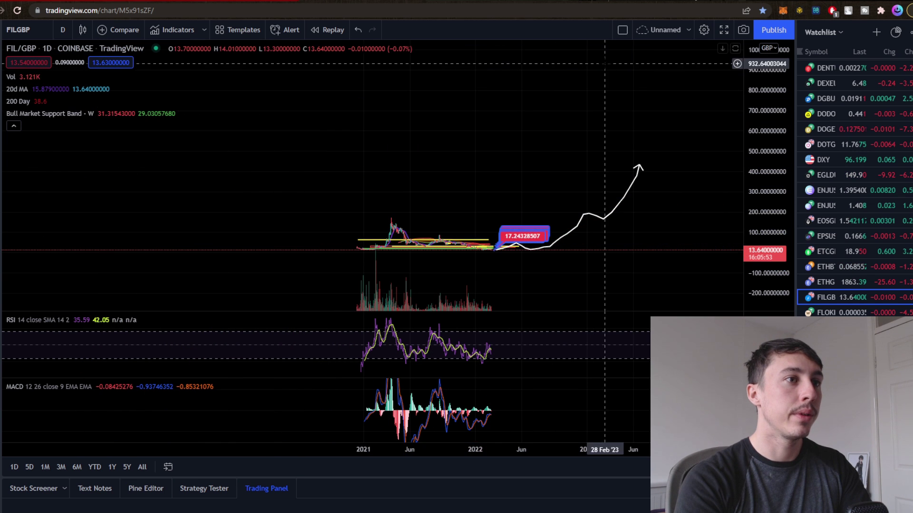
scroll(455, 213, down, 2)
drag(790, 281, 758, 212)
drag(494, 171, 410, 108)
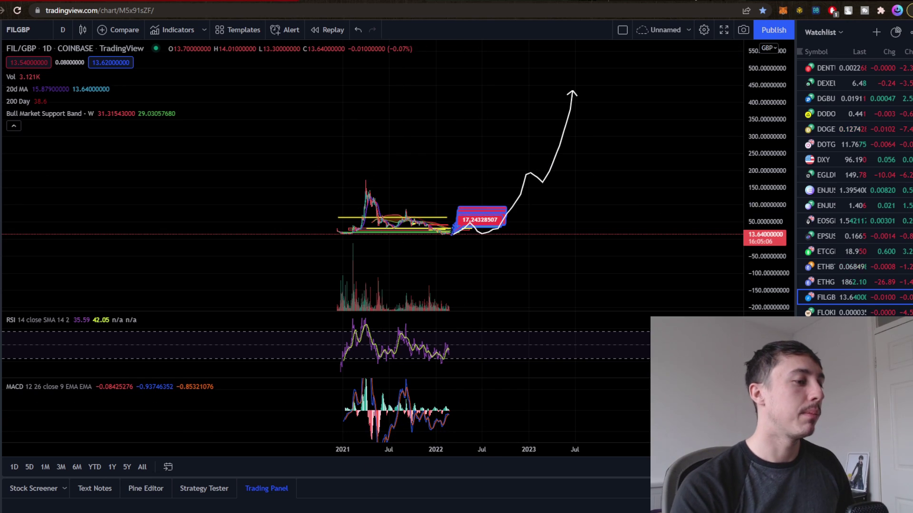
- Switch to Discord, browse the recent messages in the general-discussion channel, and return to the TradingView chart
key(alt+Tab)
scroll(519, 301, up, 10)
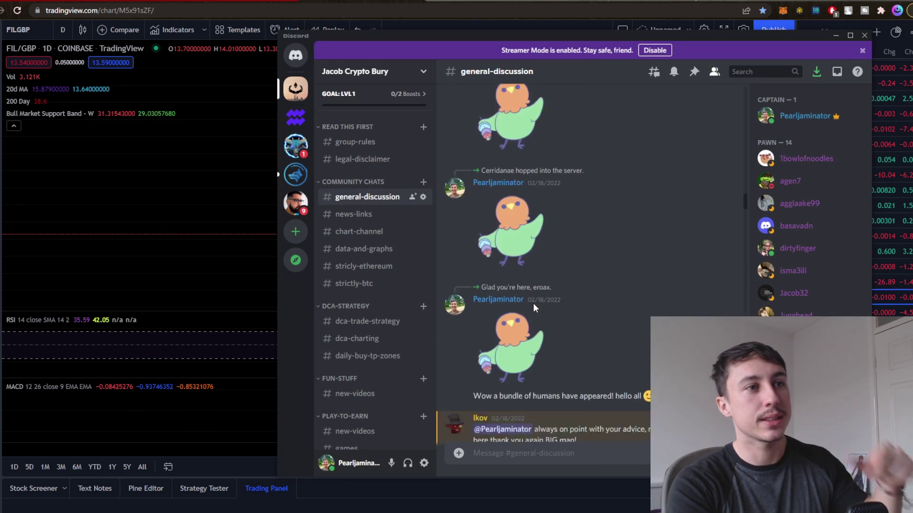
scroll(533, 303, down, 10)
scroll(567, 277, down, 15)
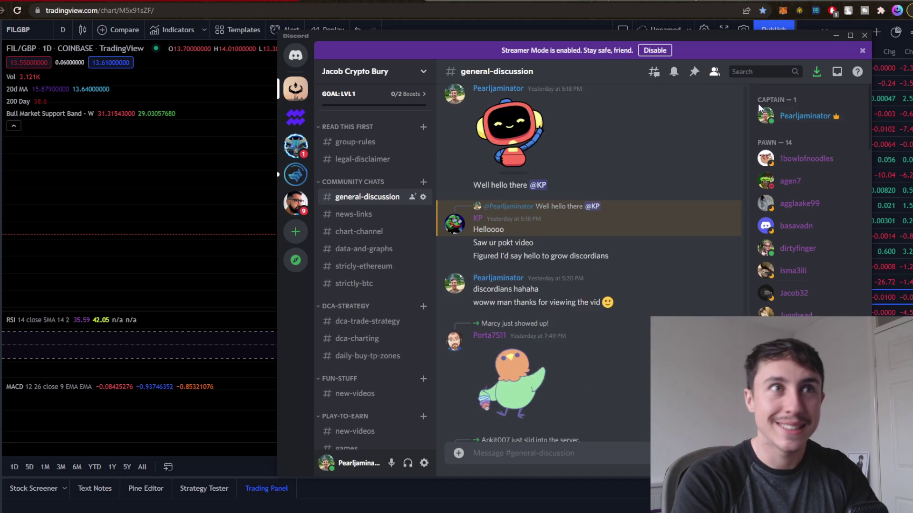
click(834, 36)
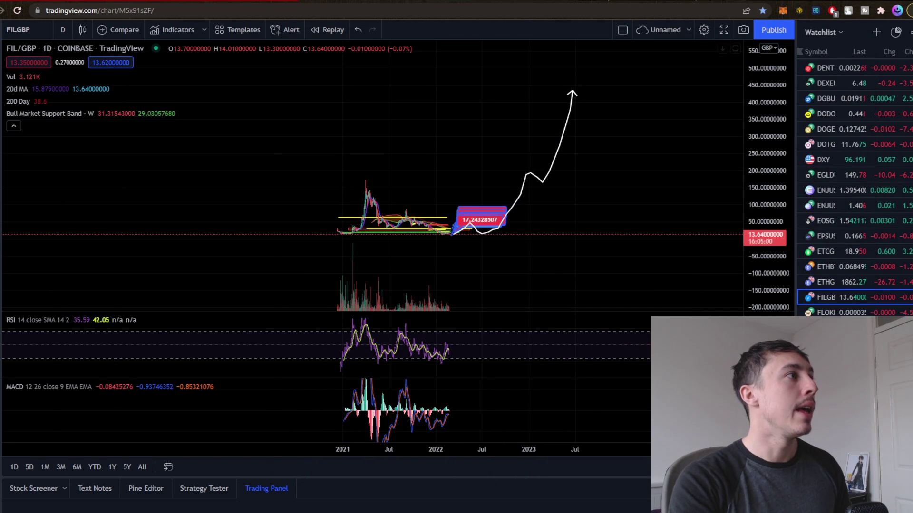